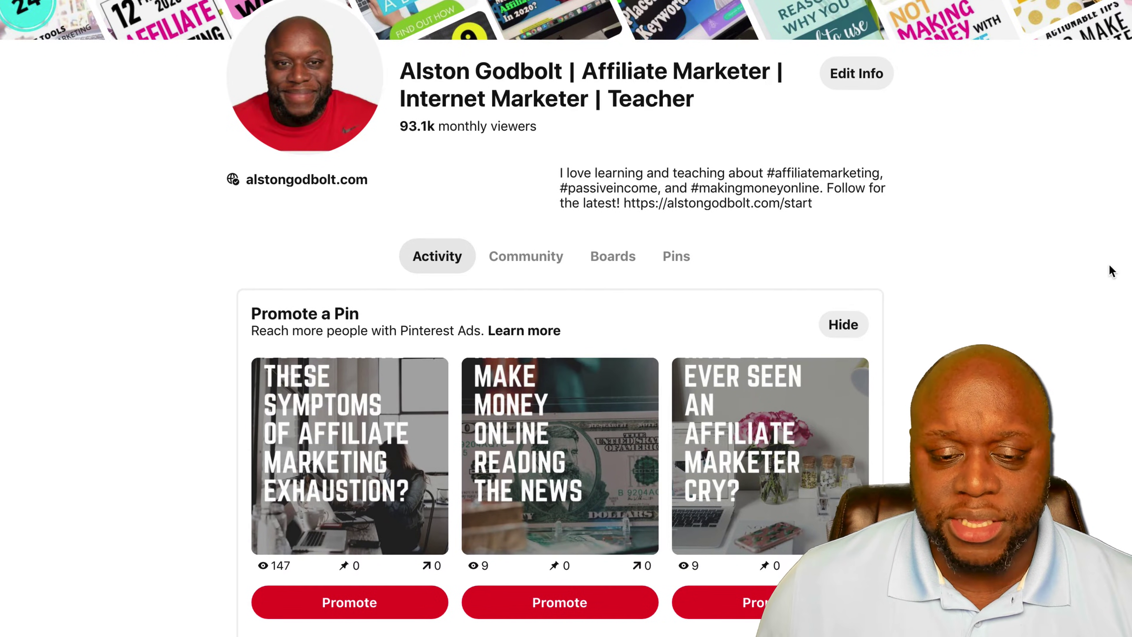
- Show the boards on the Pinterest profile and look over the affiliate marketing and work-from-home boards
{"action": "left_click", "coordinate": [627, 263]}
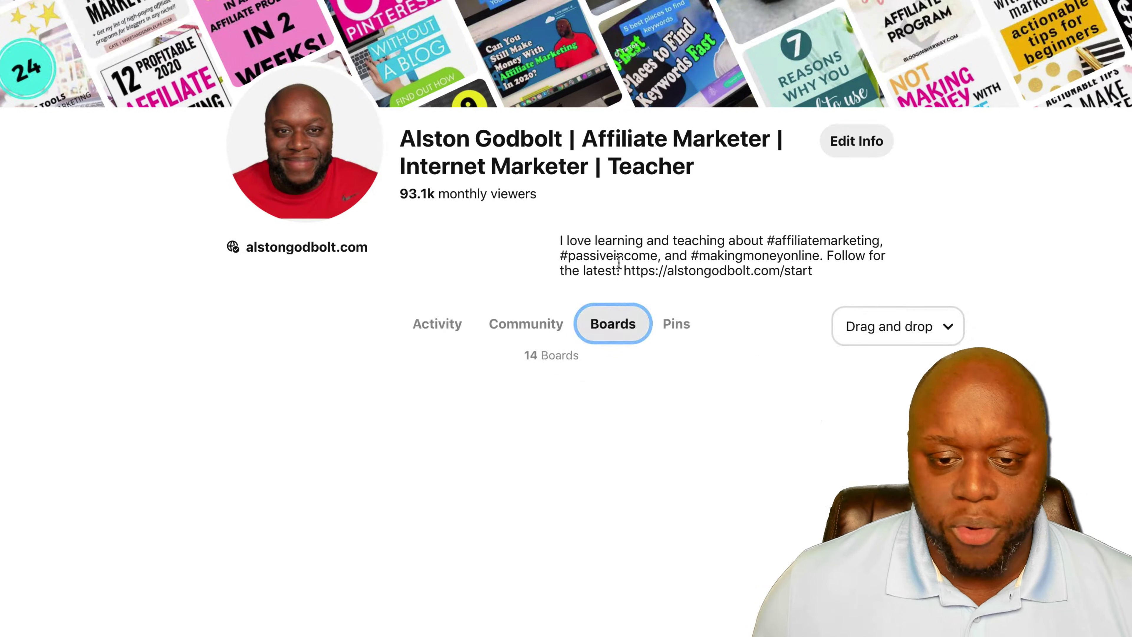
{"action": "scroll", "coordinate": [566, 319], "scroll_direction": "down", "scroll_amount": 1}
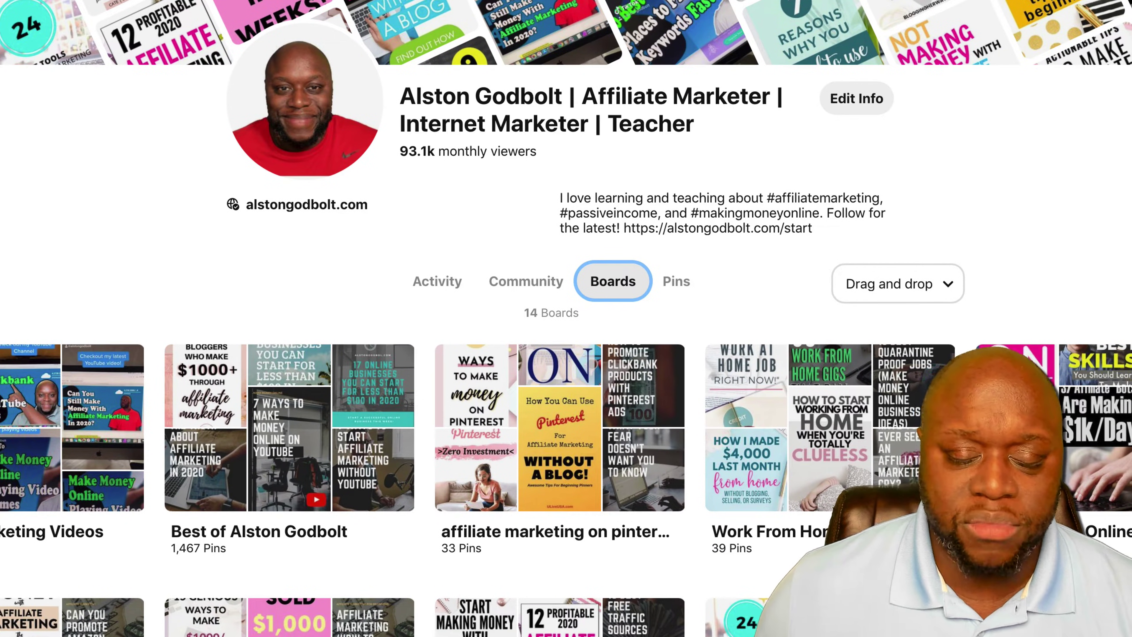
{"action": "scroll", "coordinate": [566, 318], "scroll_direction": "down", "scroll_amount": 2}
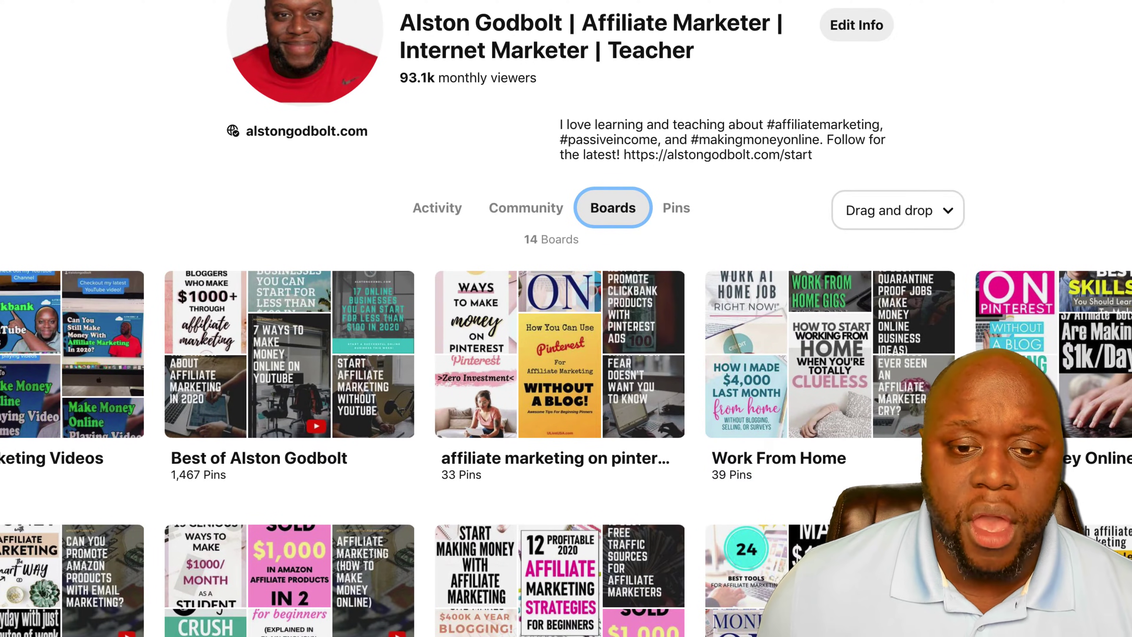
{"action": "scroll", "coordinate": [566, 312], "scroll_direction": "up", "scroll_amount": 3}
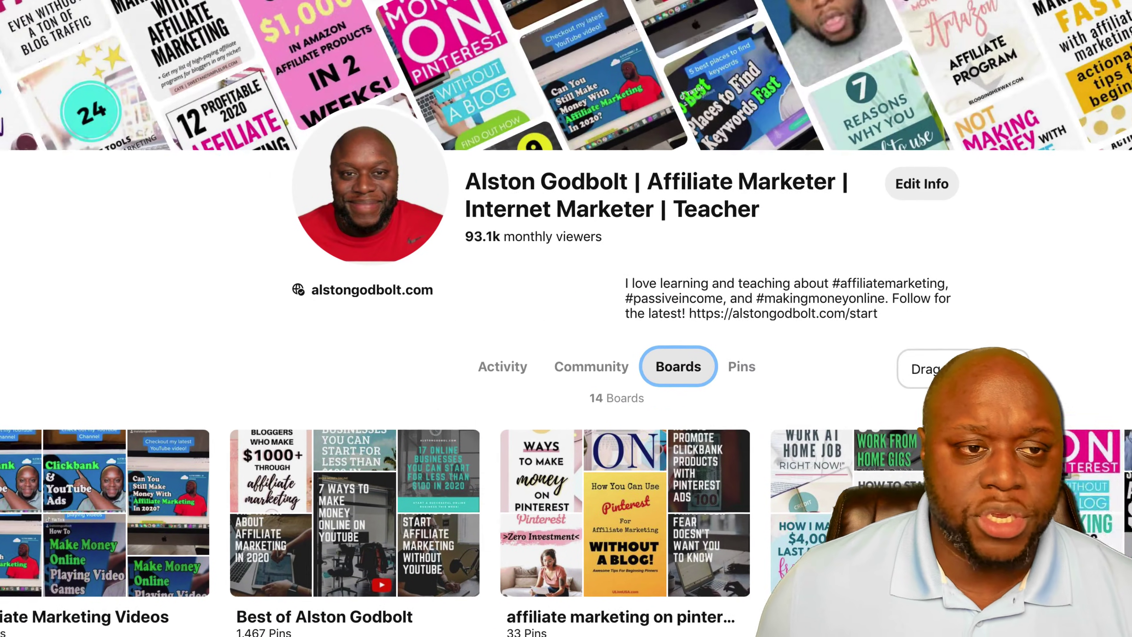
- Search Pinterest for "affiliate marketing"
{"action": "left_click", "coordinate": [456, 43]}
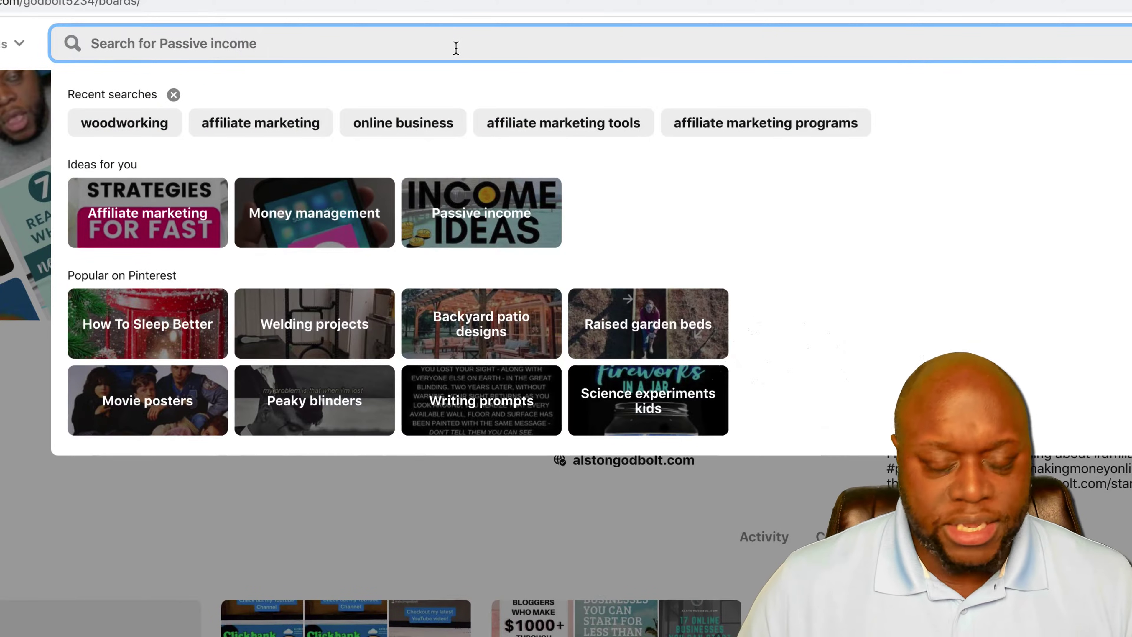
{"action": "type", "text": "aff"}
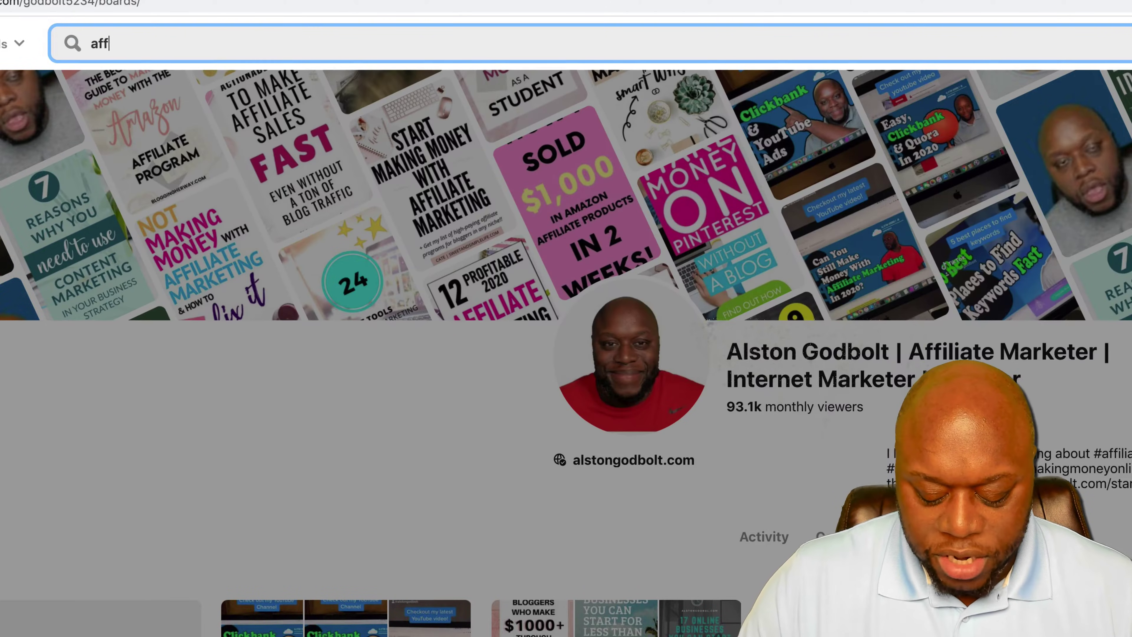
{"action": "type", "text": "iliate marketing"}
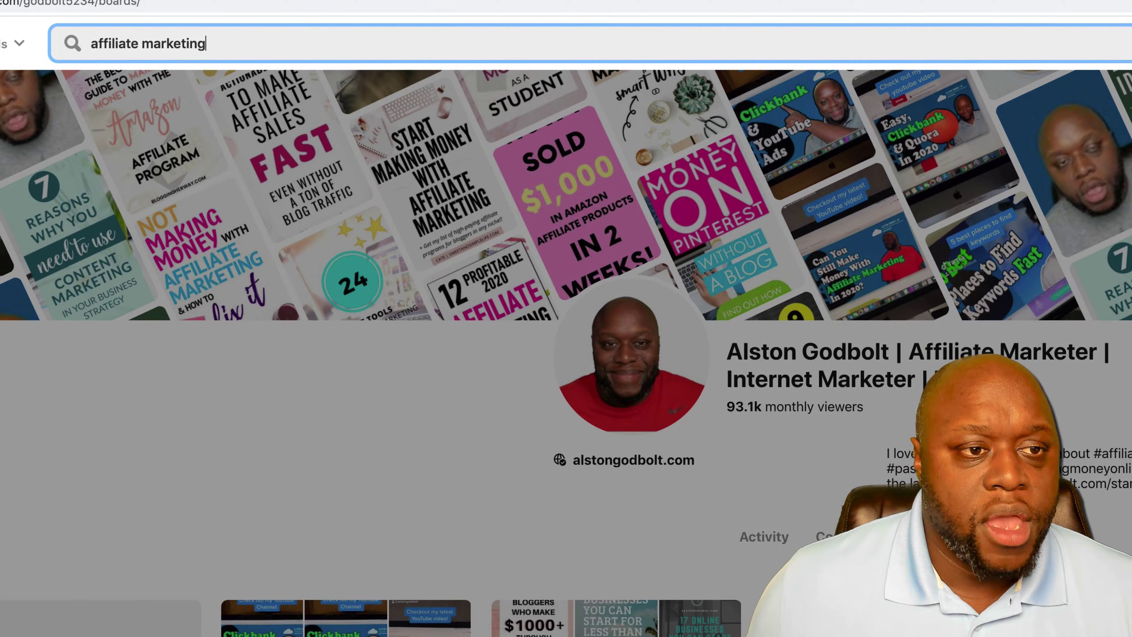
{"action": "key", "text": "Return"}
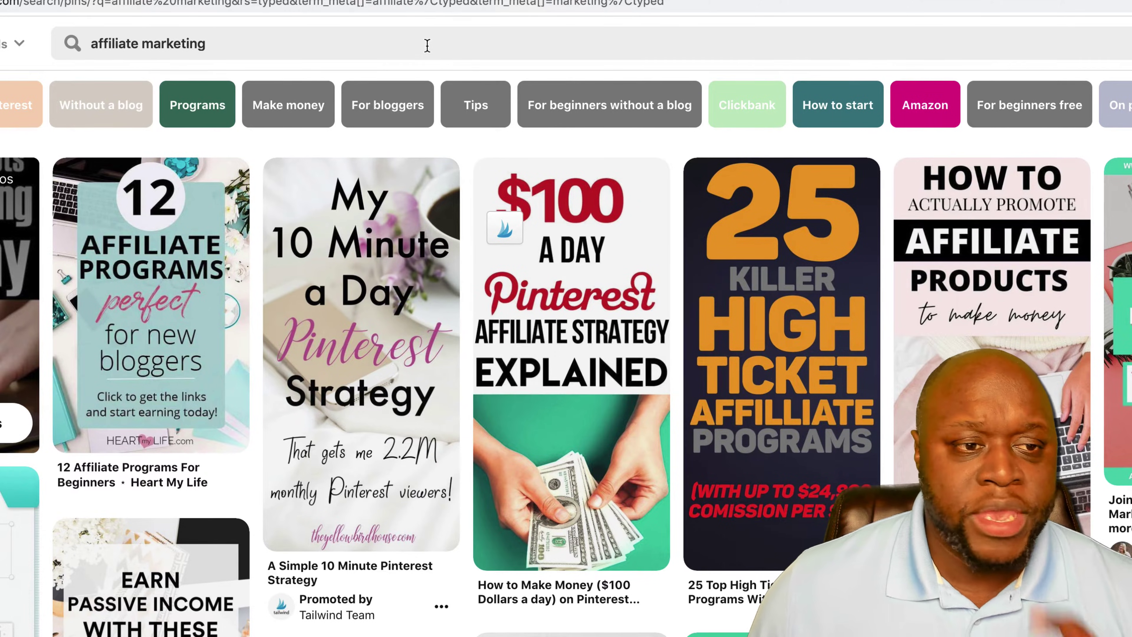
- Replace the Pinterest search with "woodworking" and run it
{"action": "triple_click", "coordinate": [393, 45]}
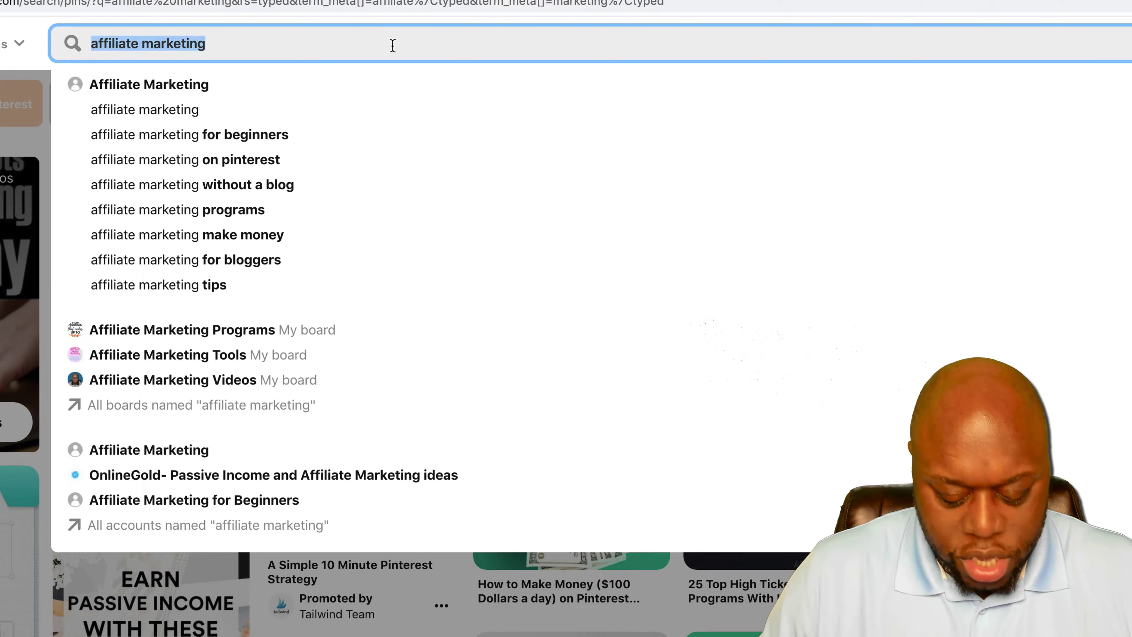
{"action": "type", "text": "woodworking"}
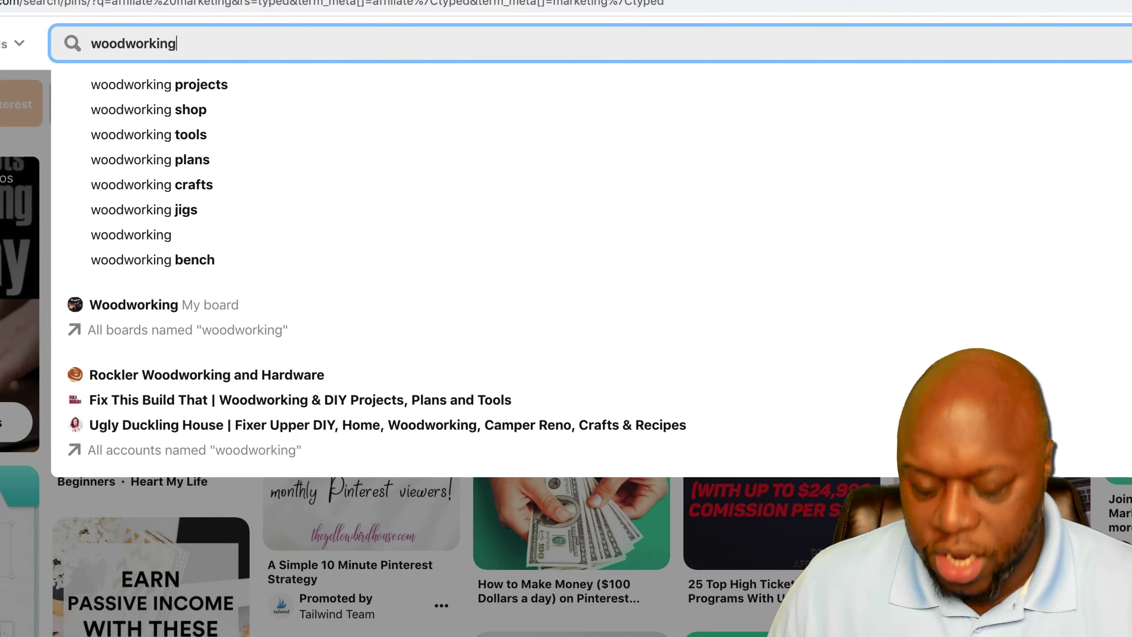
{"action": "key", "text": "Return"}
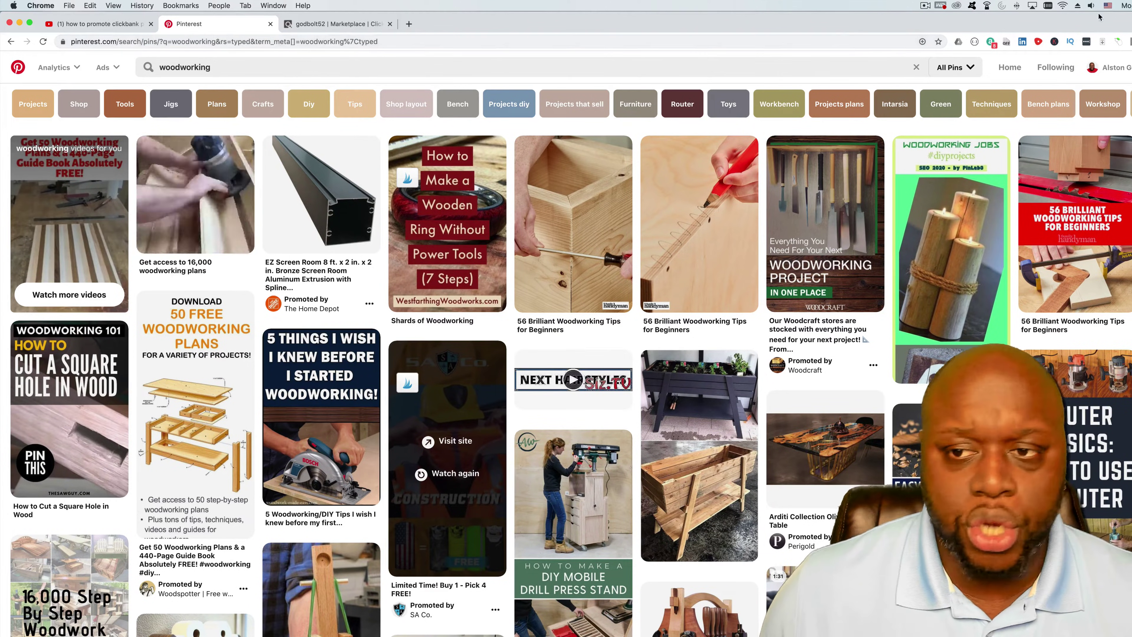
- Return to the own Pinterest profile and open its Affiliate Marketing Videos board
{"action": "left_click", "coordinate": [1097, 66]}
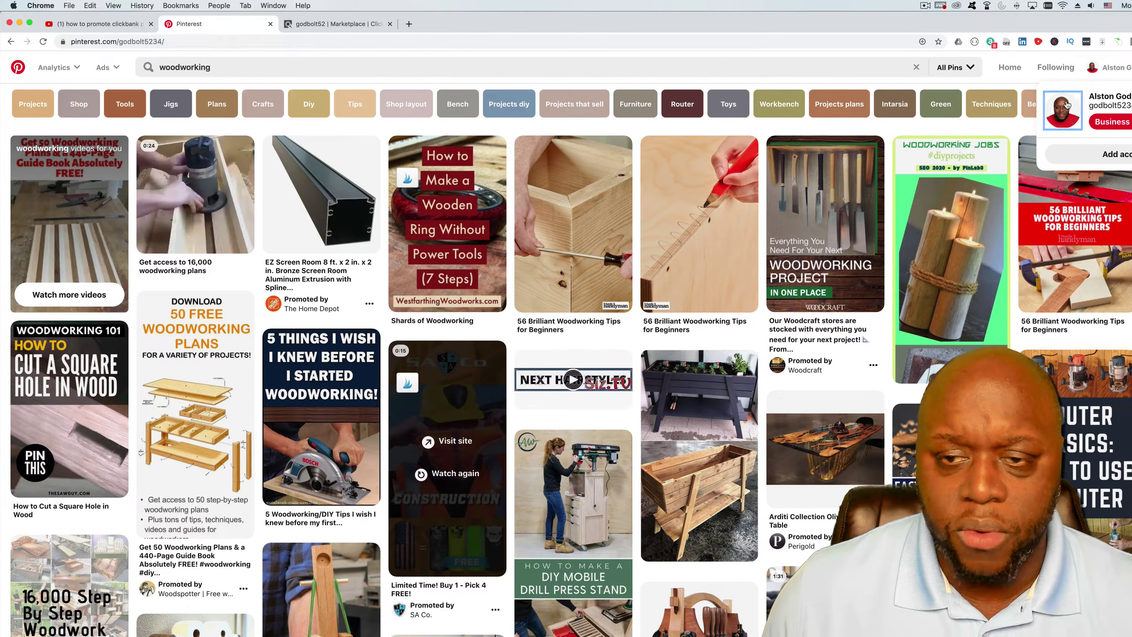
{"action": "left_click", "coordinate": [1069, 104]}
{"action": "left_click", "coordinate": [667, 363]}
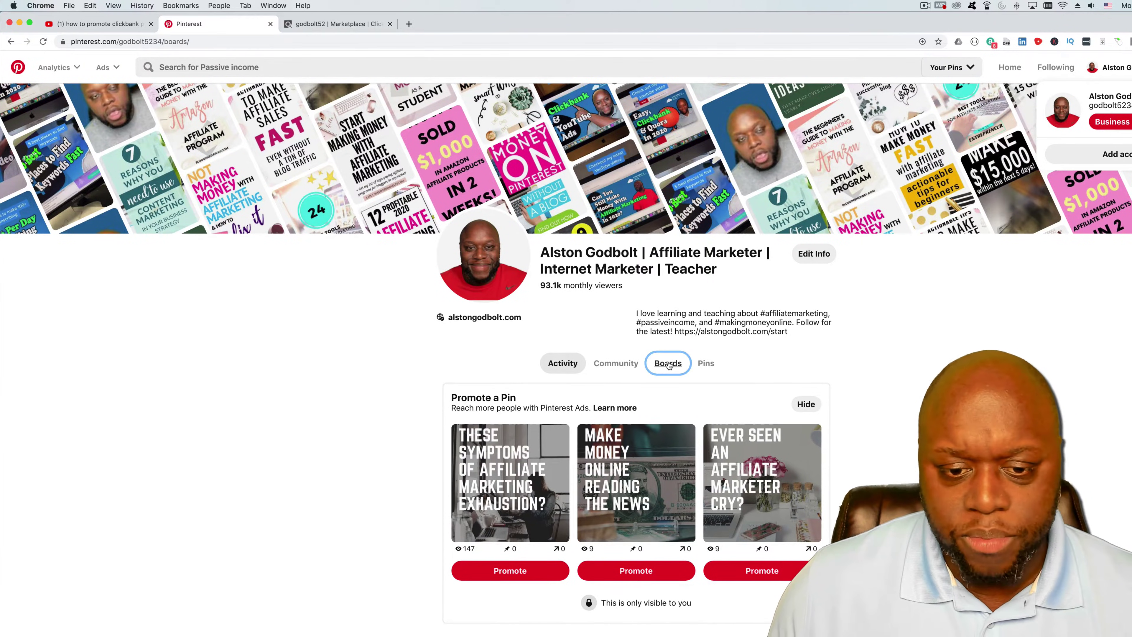
{"action": "left_click", "coordinate": [335, 452]}
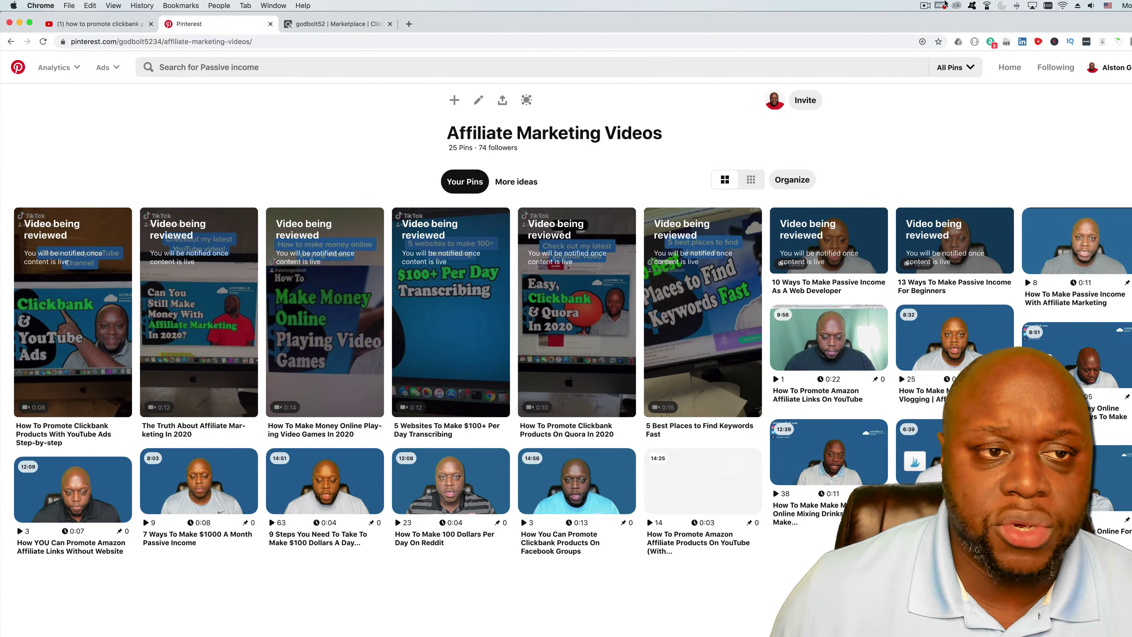
- Switch to the ClickBank marketplace and list the Affiliate Marketing products under E-business & E-marketing, sorted by Gravity
{"action": "left_click", "coordinate": [340, 24]}
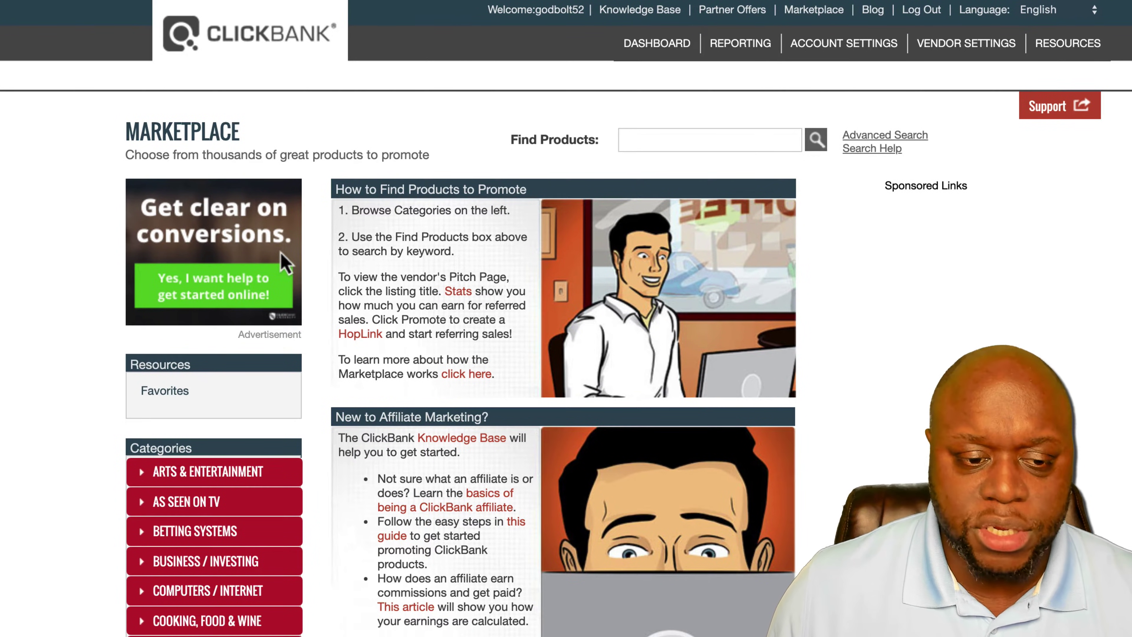
{"action": "scroll", "coordinate": [566, 318], "scroll_direction": "down", "scroll_amount": 4}
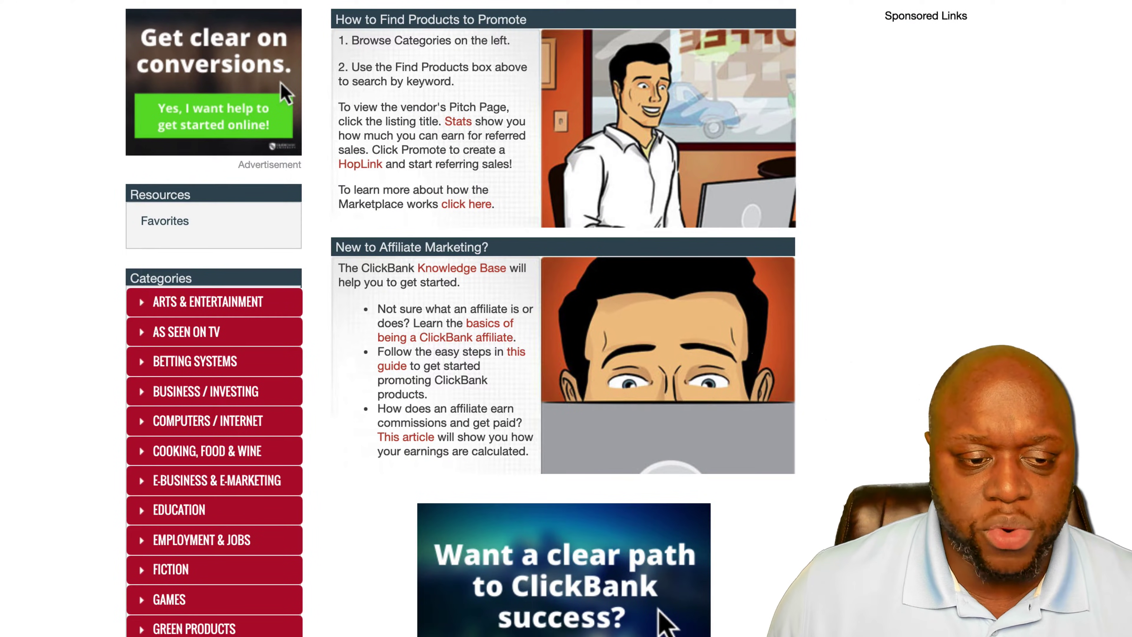
{"action": "left_click", "coordinate": [143, 486]}
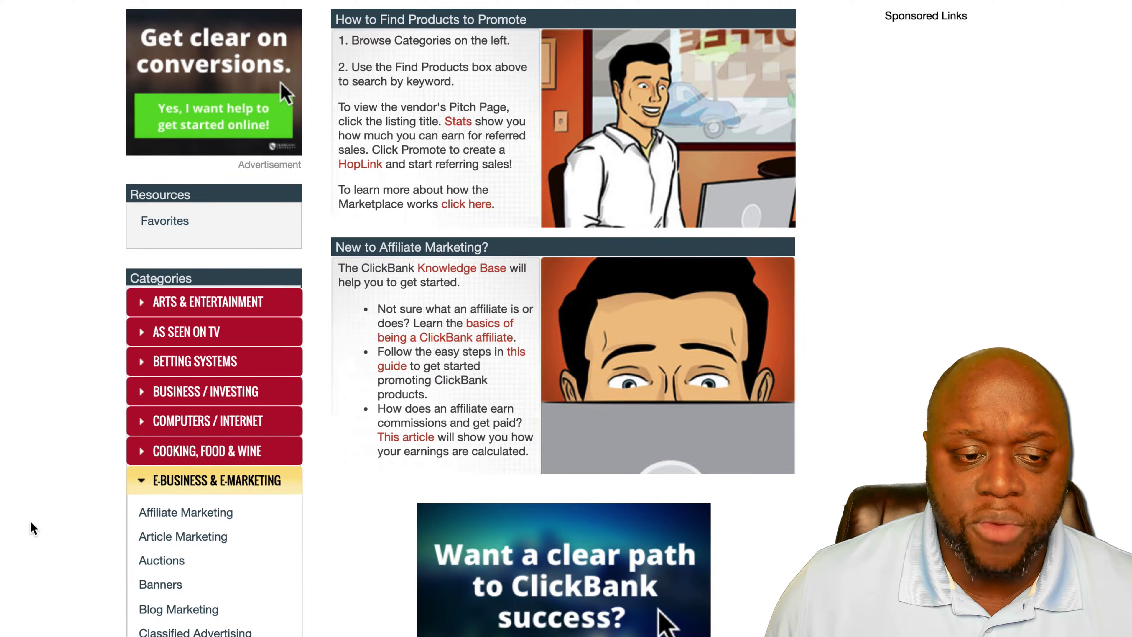
{"action": "scroll", "coordinate": [136, 448], "scroll_direction": "down", "scroll_amount": 3}
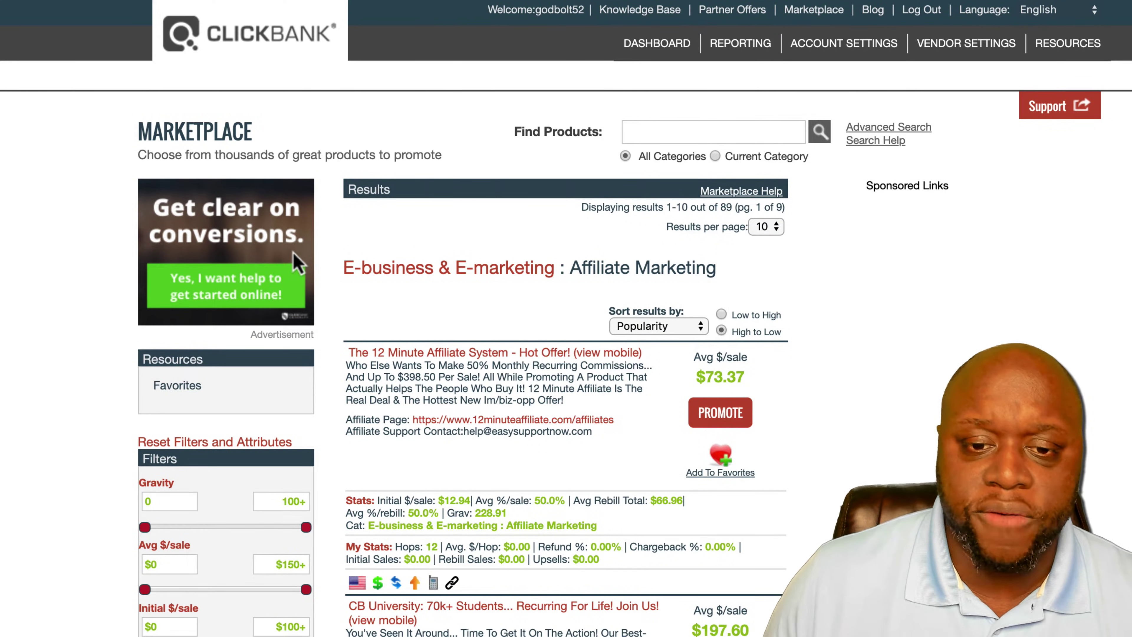
{"action": "left_click", "coordinate": [655, 326]}
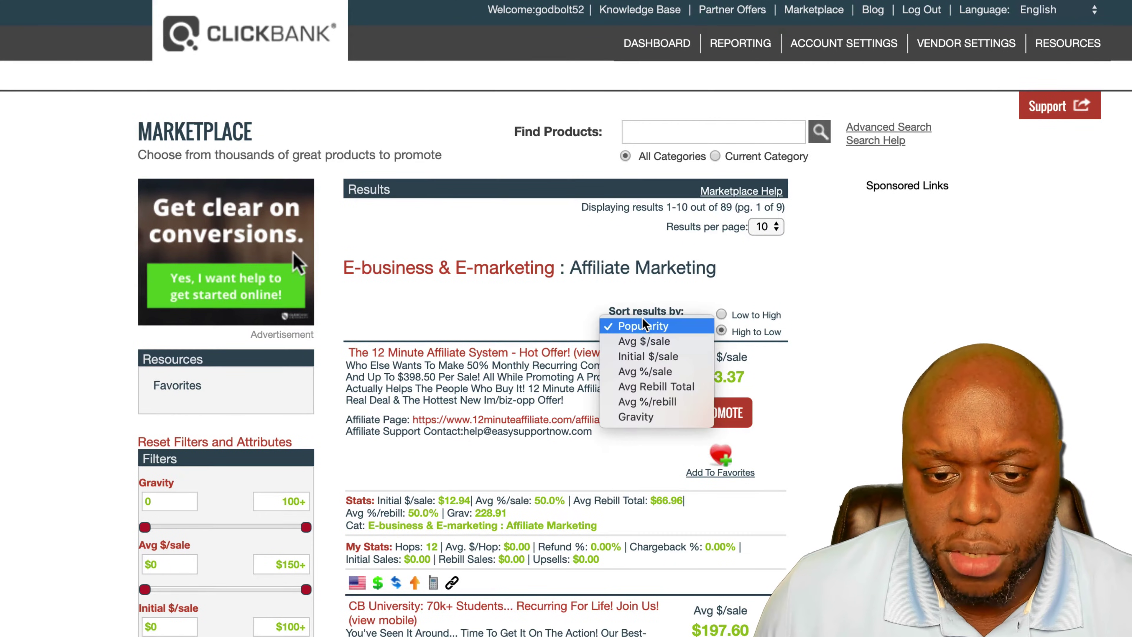
{"action": "left_click", "coordinate": [637, 417]}
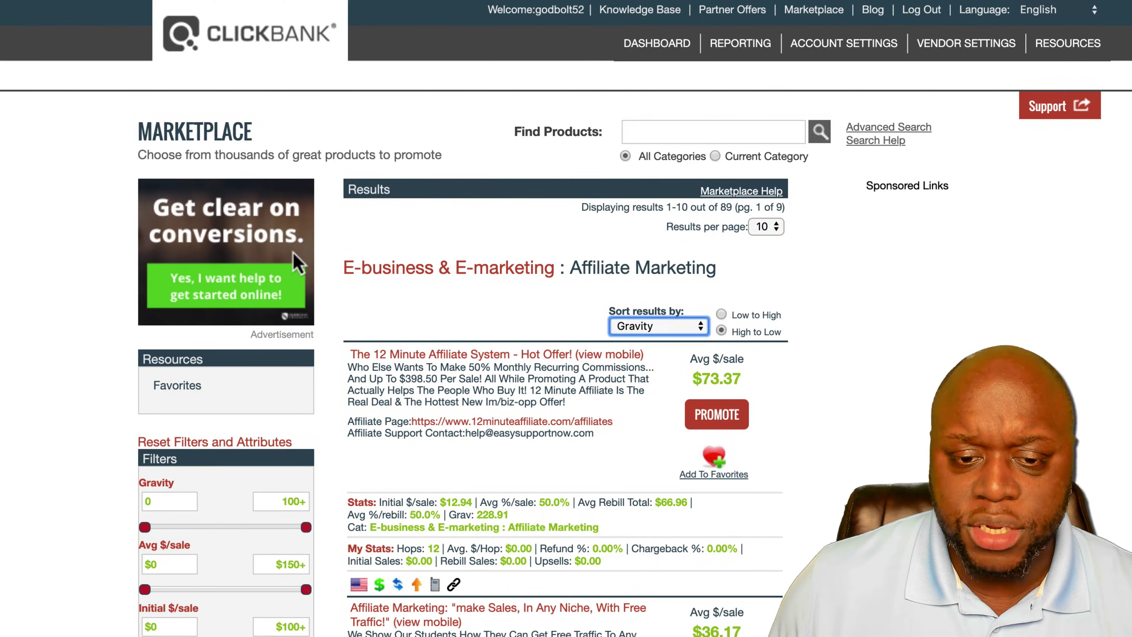
- Open the affiliate page and the sales page of The 12 Minute Affiliate System in separate browser tabs
{"action": "right_click", "coordinate": [603, 424]}
{"action": "left_click", "coordinate": [605, 430]}
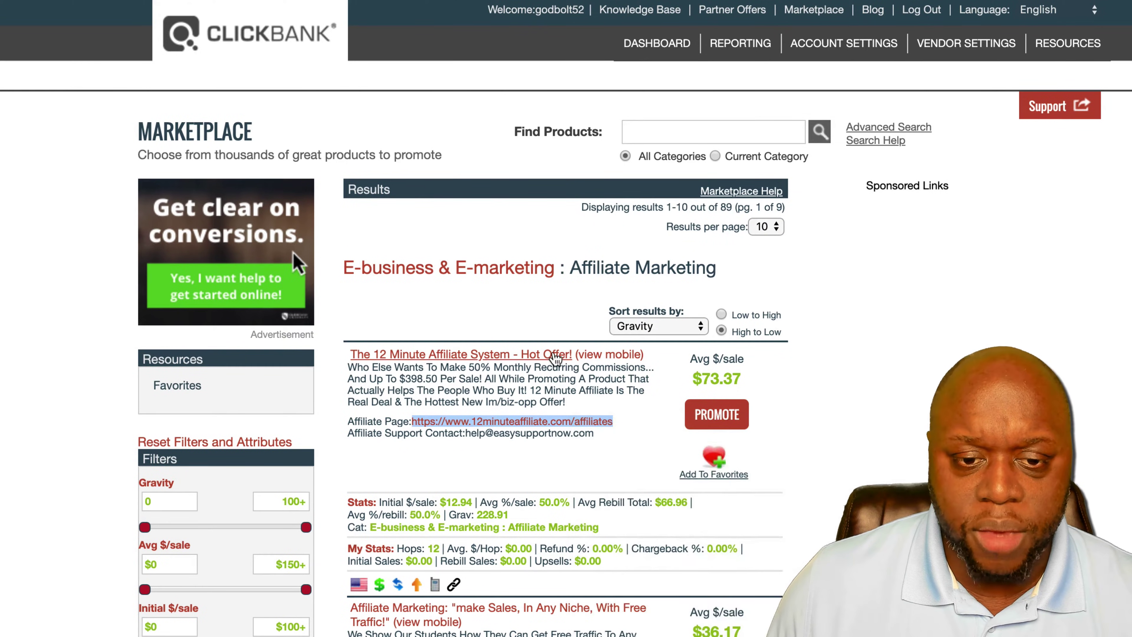
{"action": "left_click_drag", "start_coordinate": [351, 354], "coordinate": [572, 354]}
{"action": "right_click", "coordinate": [568, 355]}
{"action": "left_click", "coordinate": [585, 360]}
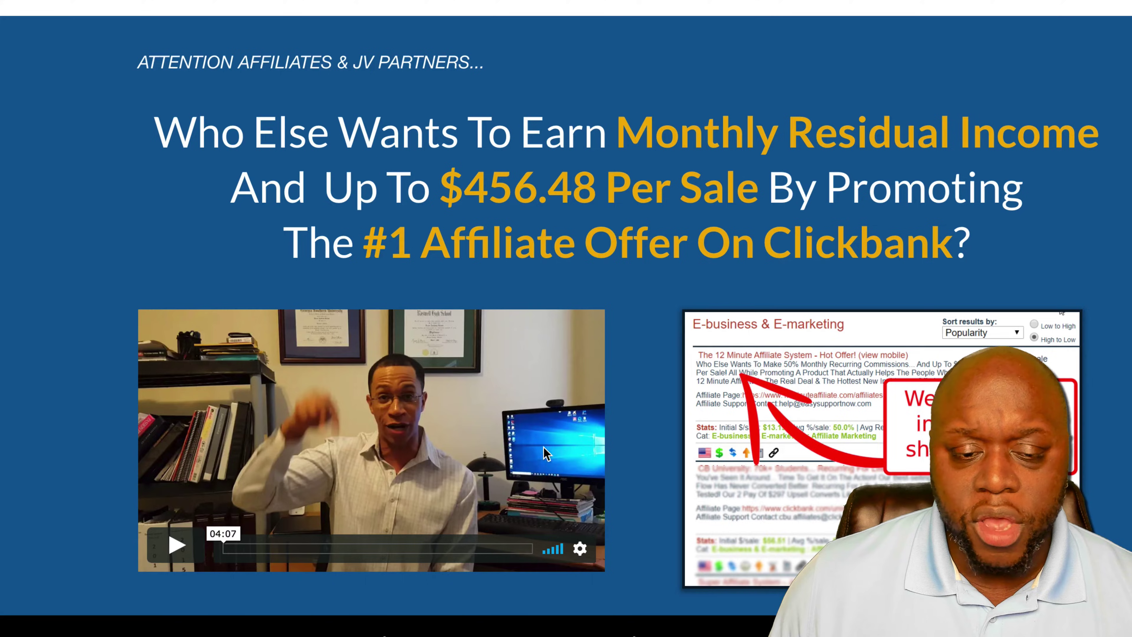
- Examine the affiliate page's offer, commission structure and sales funnels with their affiliate links, and pause the video on the sales page
{"action": "scroll", "coordinate": [566, 312], "scroll_direction": "down", "scroll_amount": 10}
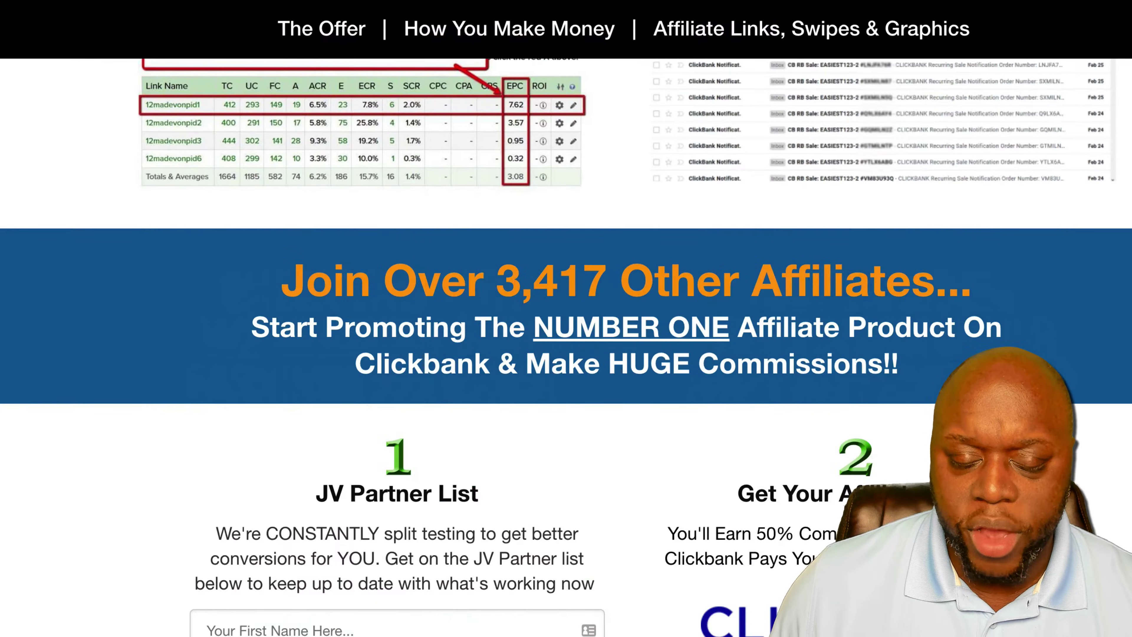
{"action": "scroll", "coordinate": [566, 312], "scroll_direction": "down", "scroll_amount": 5}
{"action": "scroll", "coordinate": [566, 312], "scroll_direction": "down", "scroll_amount": 10}
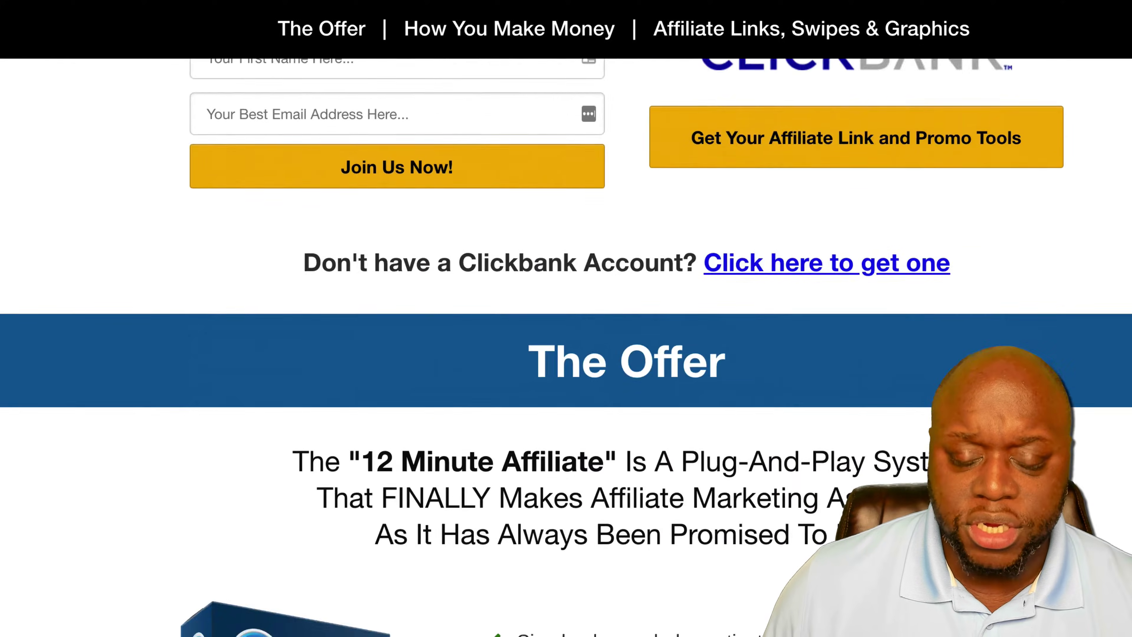
{"action": "scroll", "coordinate": [566, 312], "scroll_direction": "down", "scroll_amount": 15}
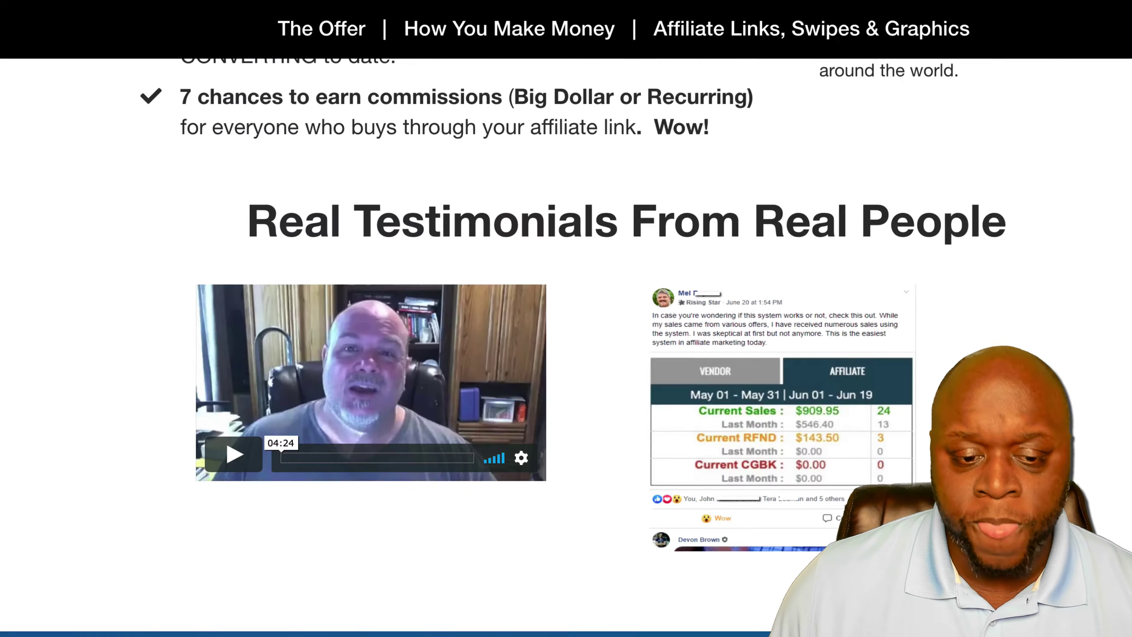
{"action": "scroll", "coordinate": [566, 313], "scroll_direction": "down", "scroll_amount": 15}
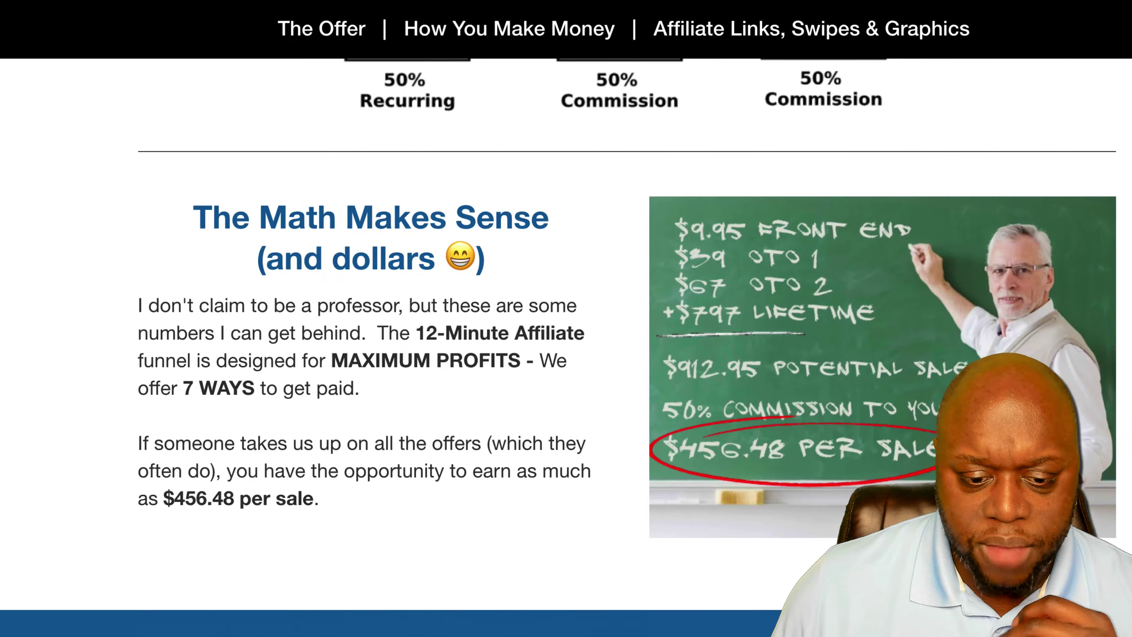
{"action": "scroll", "coordinate": [566, 312], "scroll_direction": "down", "scroll_amount": 20}
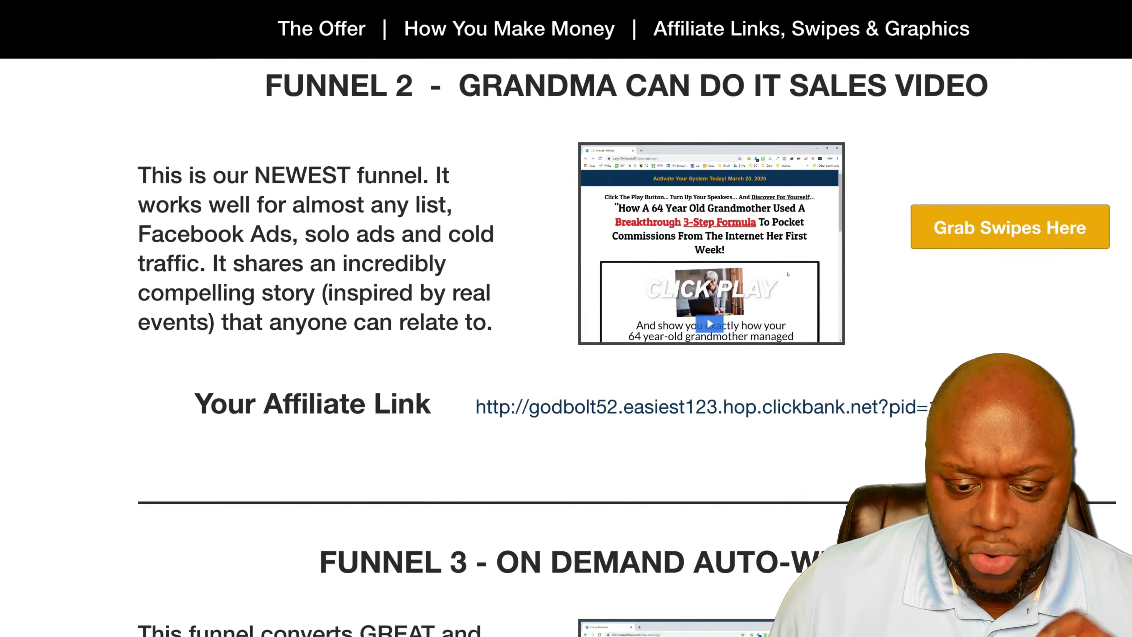
{"action": "scroll", "coordinate": [566, 312], "scroll_direction": "up", "scroll_amount": 8}
{"action": "scroll", "coordinate": [597, 490], "scroll_direction": "up", "scroll_amount": 10}
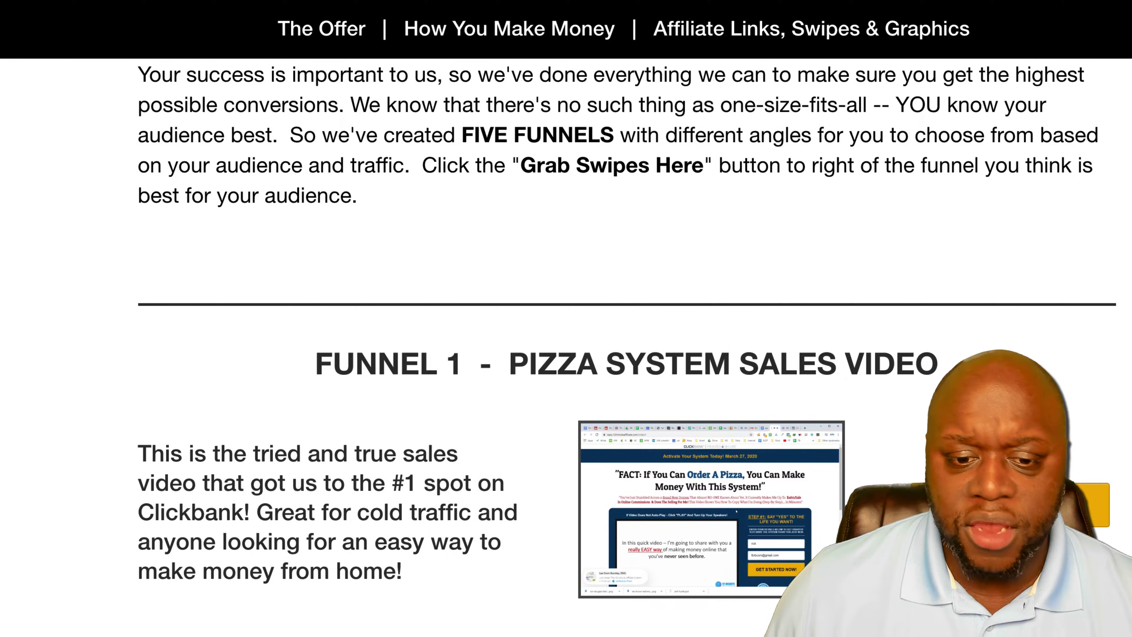
{"action": "scroll", "coordinate": [821, 542], "scroll_direction": "down", "scroll_amount": 2}
{"action": "scroll", "coordinate": [624, 348], "scroll_direction": "down", "scroll_amount": 20}
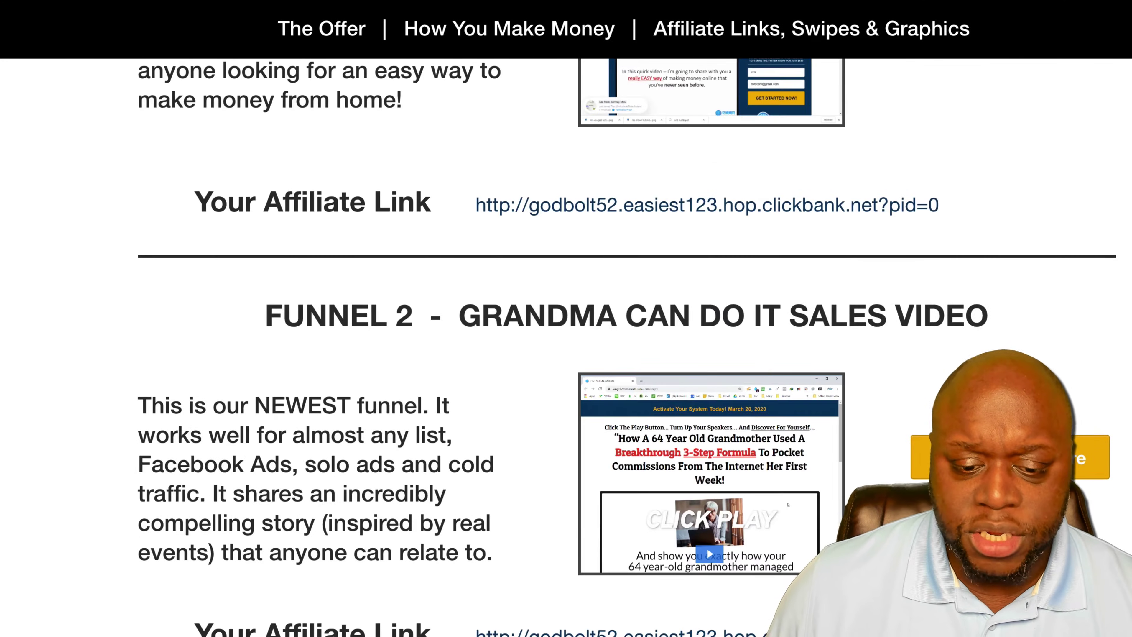
{"action": "scroll", "coordinate": [624, 348], "scroll_direction": "down", "scroll_amount": 20}
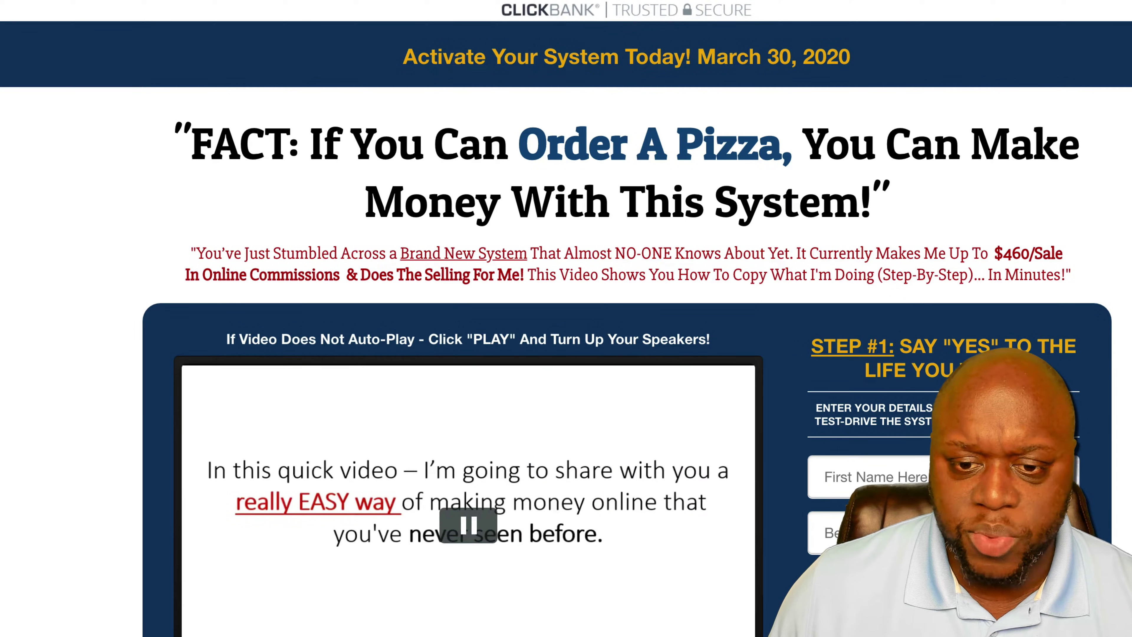
{"action": "left_click", "coordinate": [468, 531]}
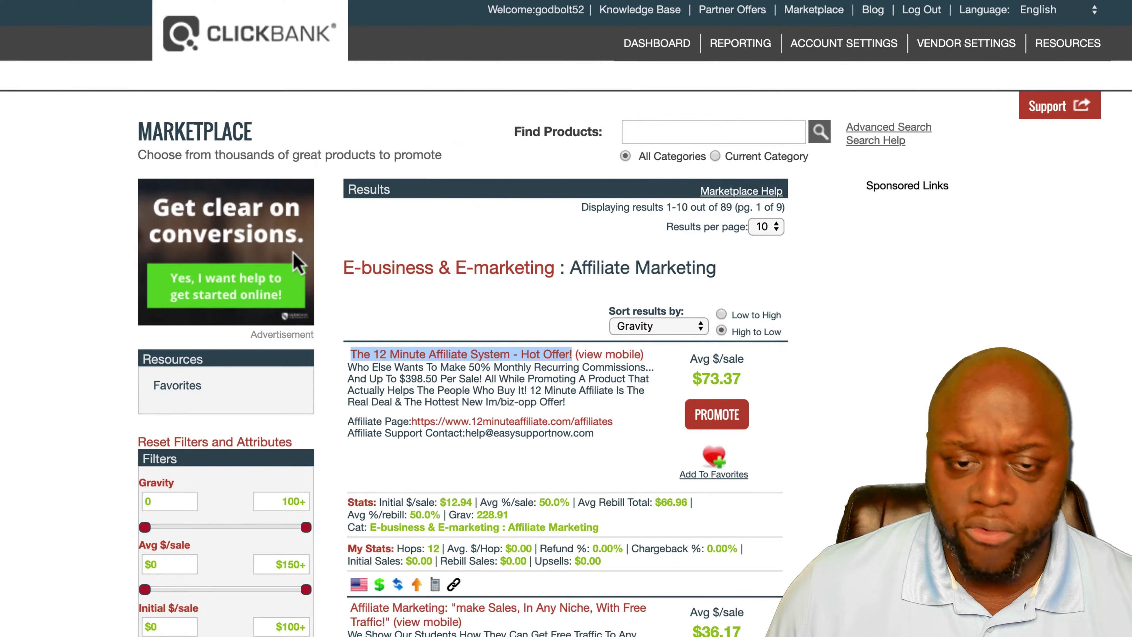
- Generate a HopLink for The 12 Minute Affiliate System with the tracking ID pinvid, and close the HopLink Generator
{"action": "left_click", "coordinate": [715, 415]}
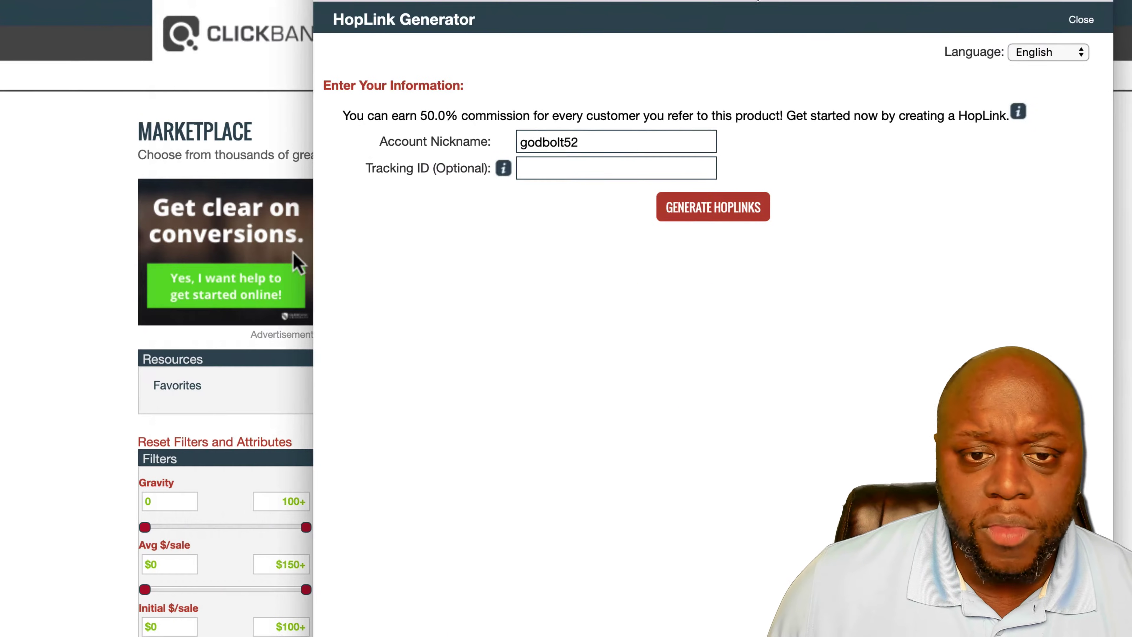
{"action": "left_click", "coordinate": [593, 162]}
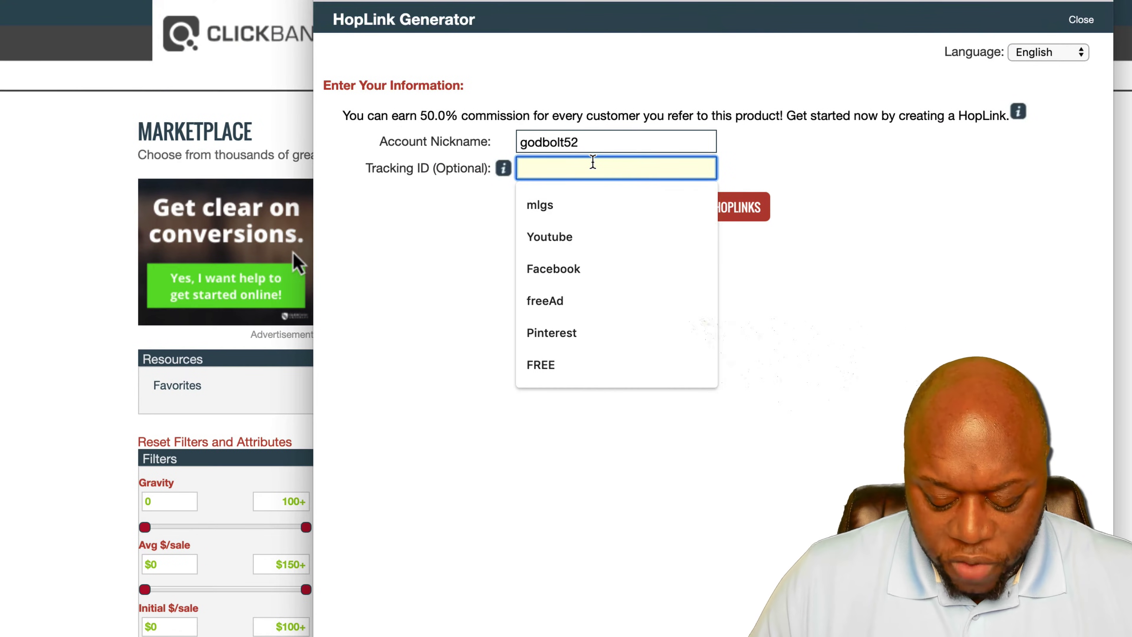
{"action": "type", "text": "pin"}
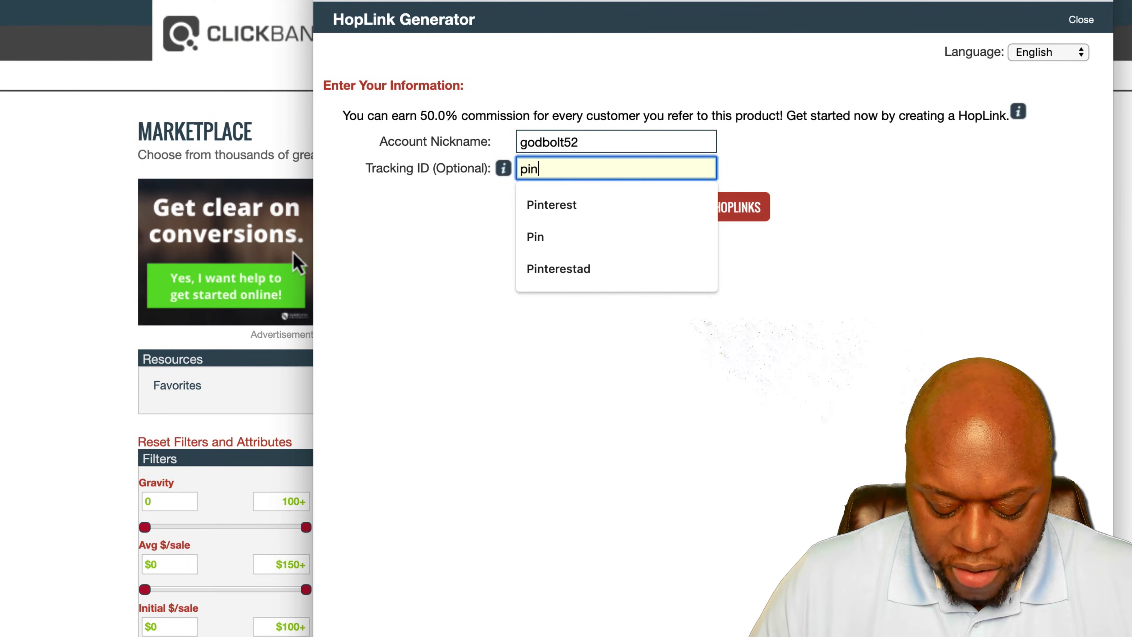
{"action": "type", "text": "vid"}
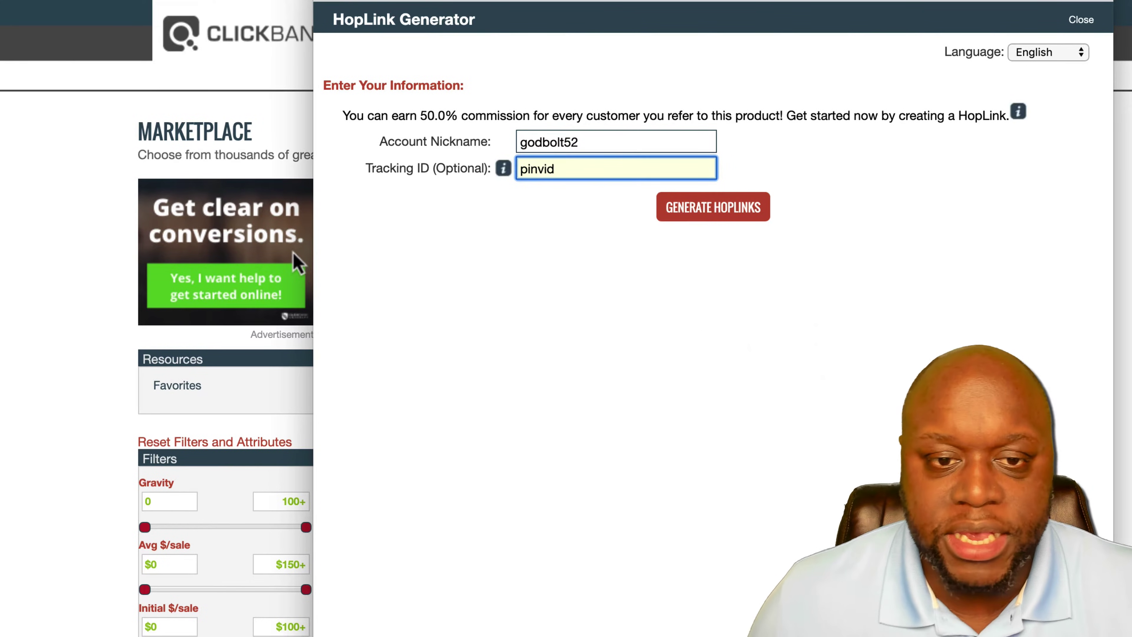
{"action": "left_click", "coordinate": [719, 219]}
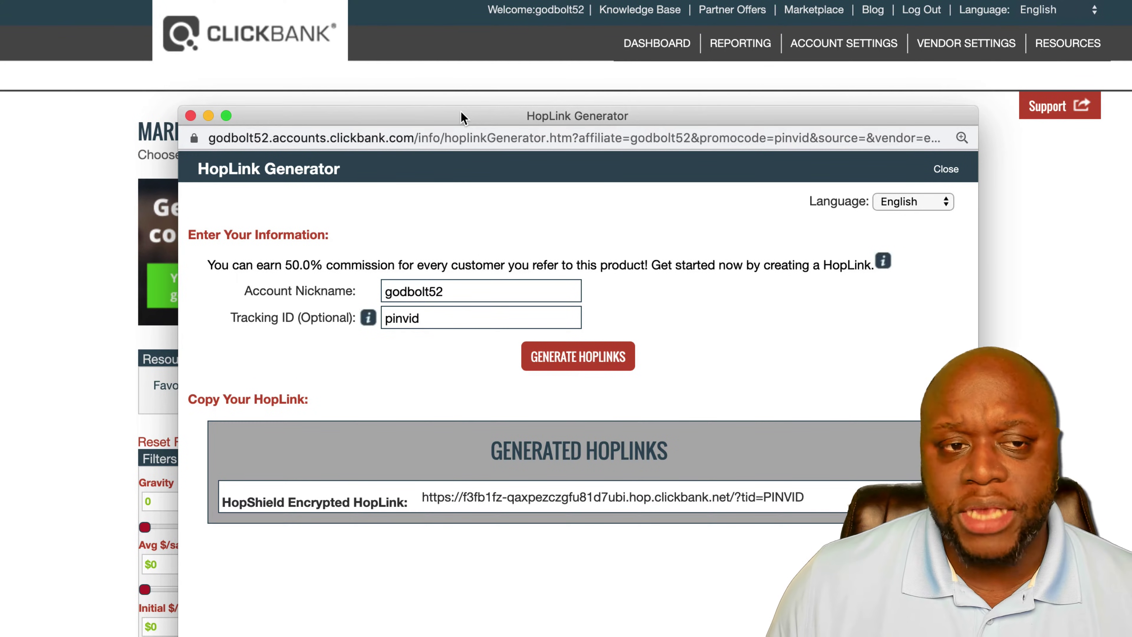
{"action": "left_click_drag", "start_coordinate": [461, 117], "coordinate": [464, 112]}
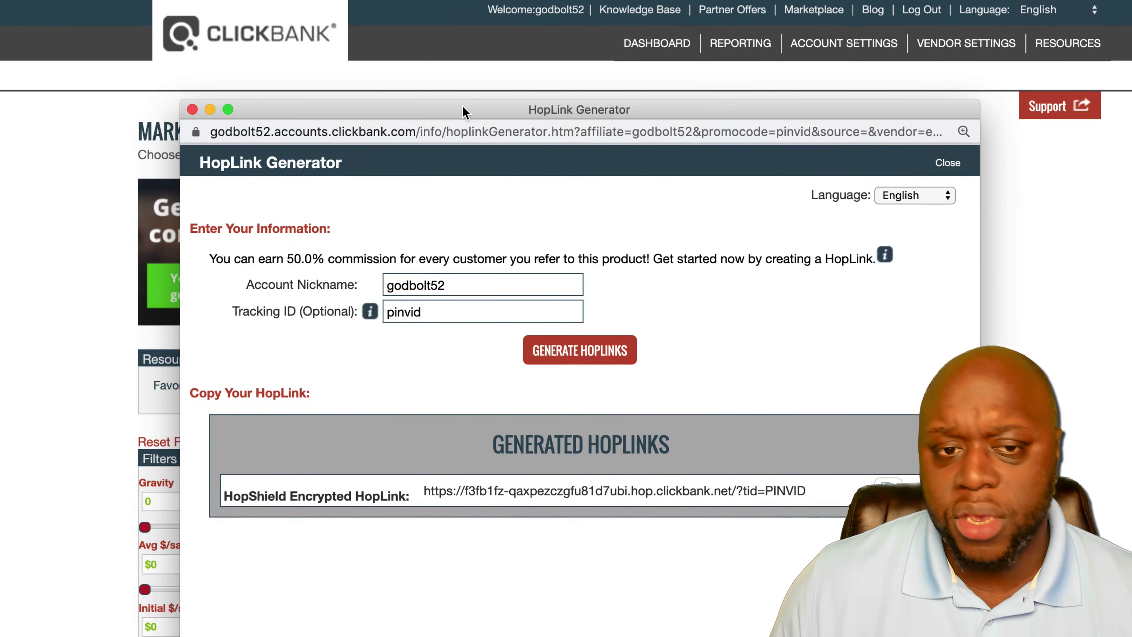
{"action": "key", "text": "super+w"}
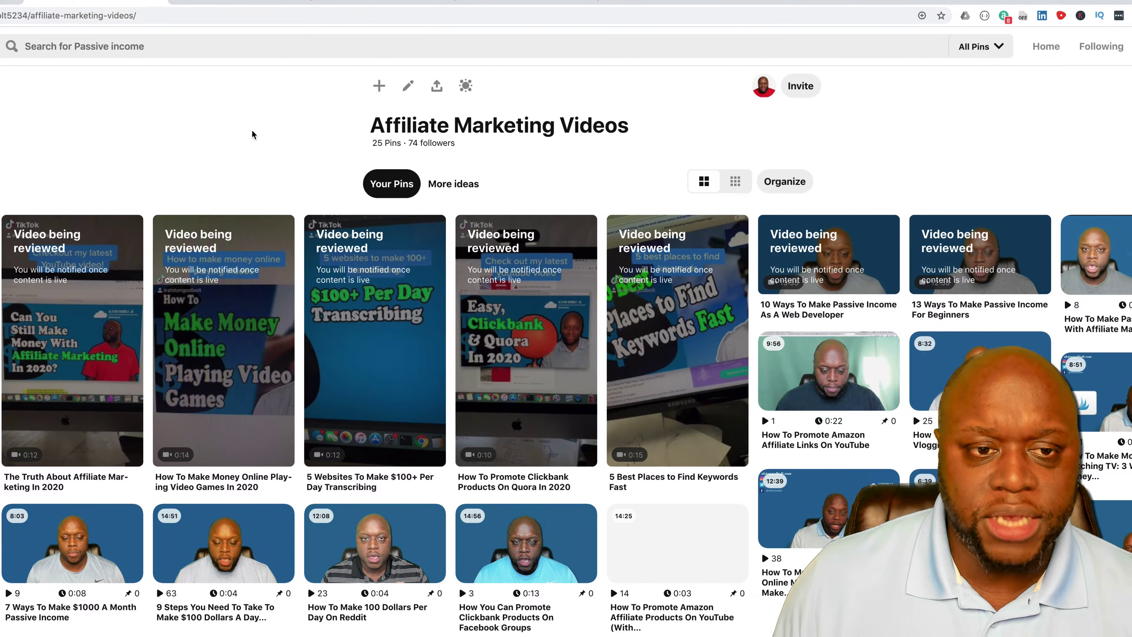
- Create a new pin from the Affiliate Marketing Videos board, upload the "Know your analytics!" video to it and pause its preview
{"action": "left_click", "coordinate": [378, 88]}
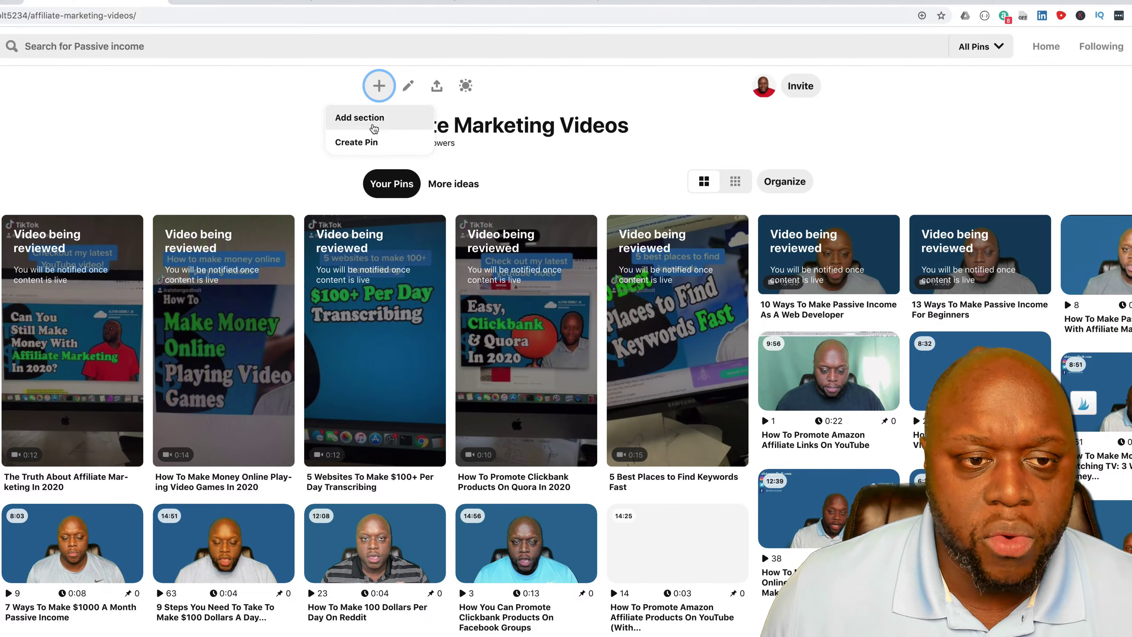
{"action": "left_click", "coordinate": [369, 148]}
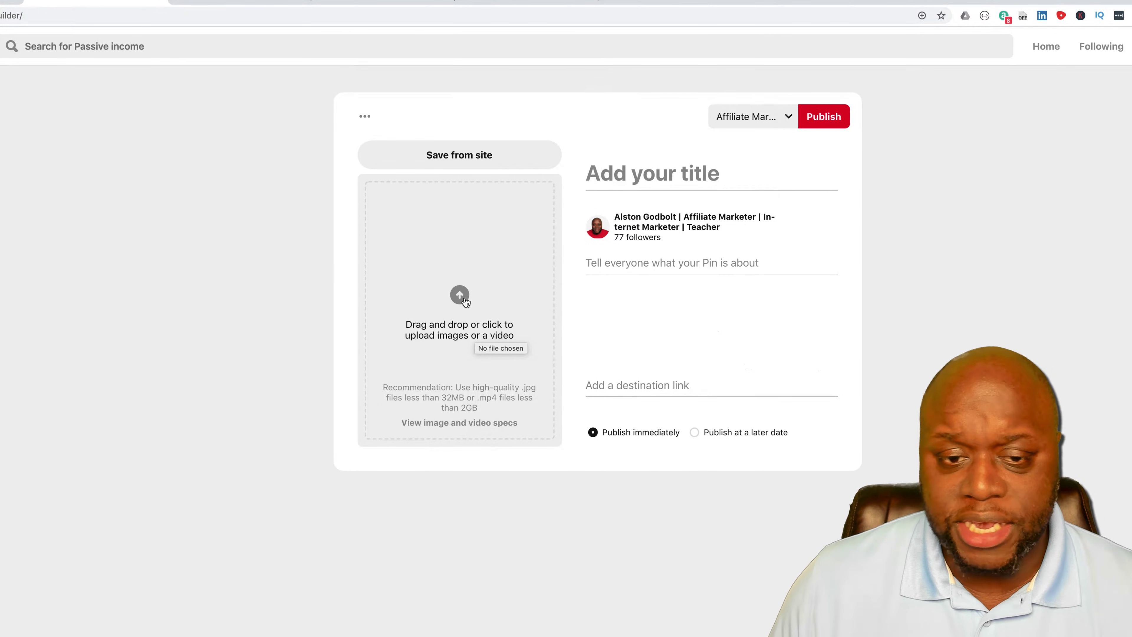
{"action": "left_click", "coordinate": [460, 295]}
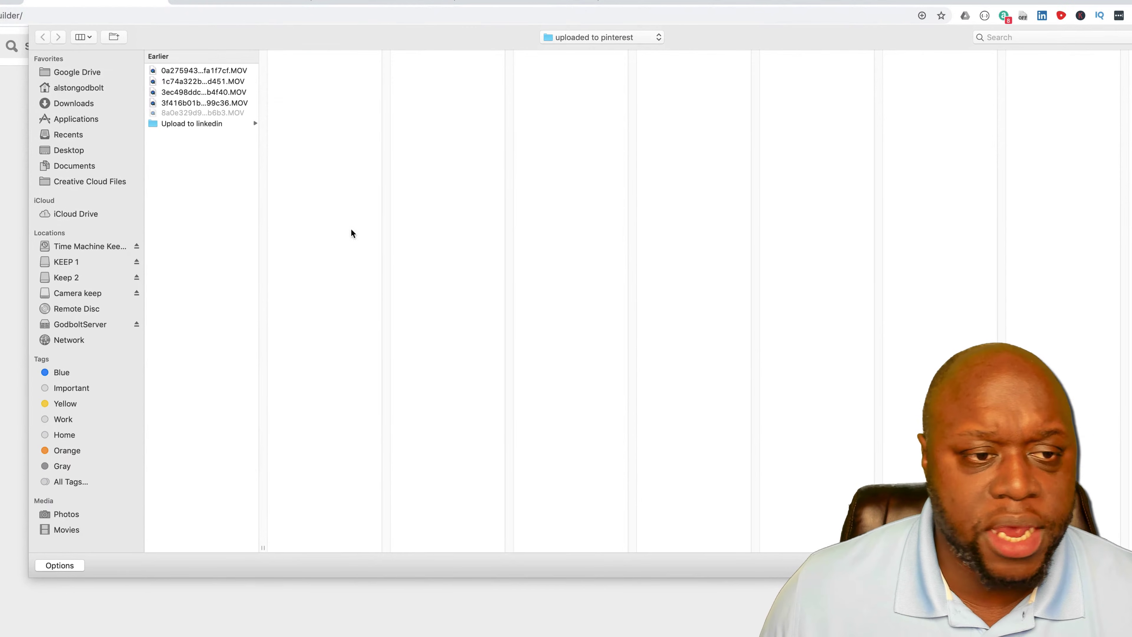
{"action": "left_click", "coordinate": [101, 324]}
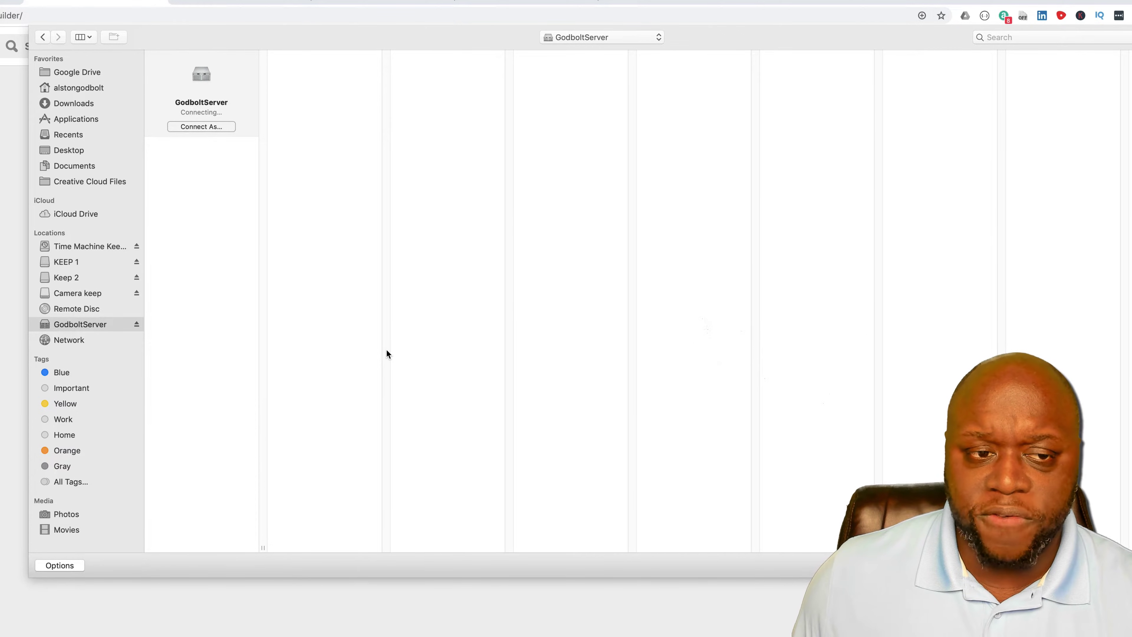
{"action": "key", "text": "Escape"}
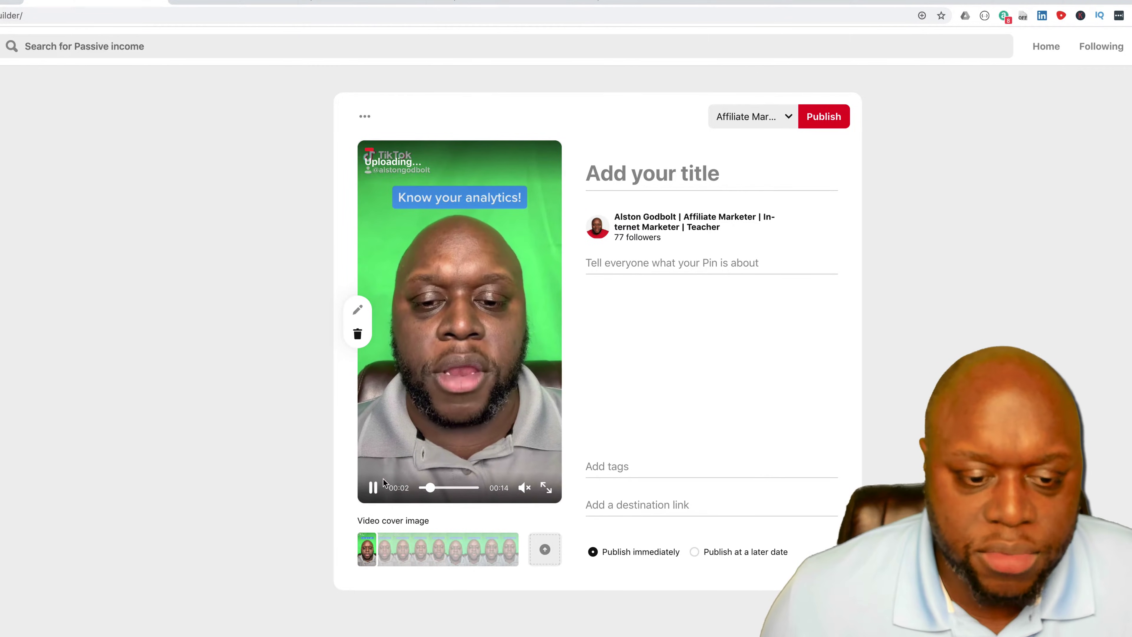
{"action": "left_click", "coordinate": [373, 487]}
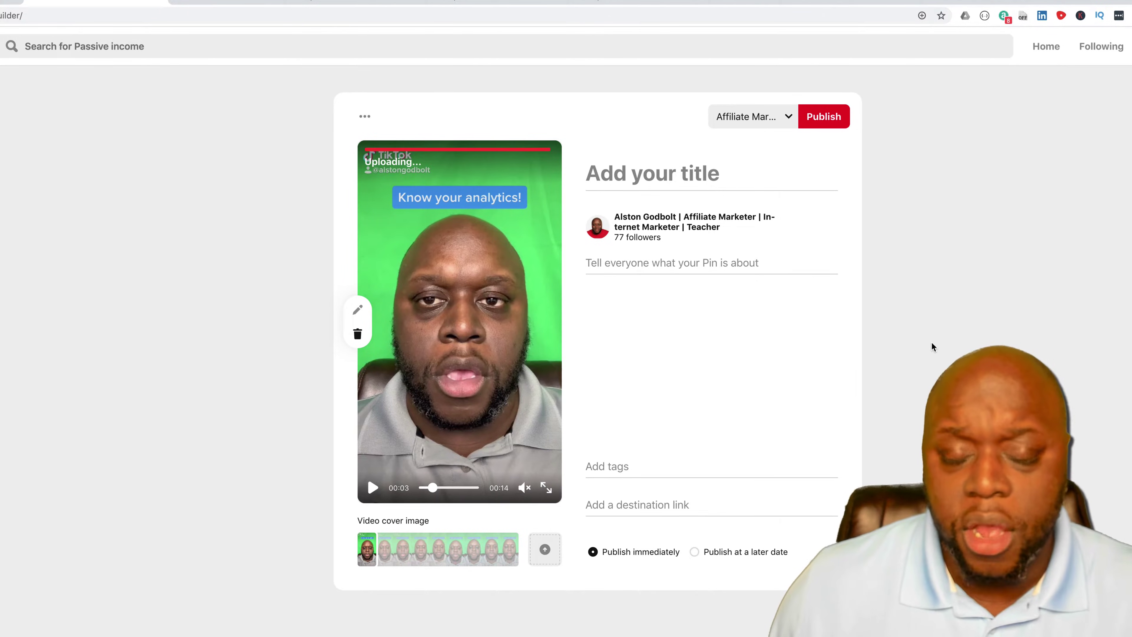
- Title the video pin "Can You Order A Pizza?"
{"action": "left_click", "coordinate": [747, 166]}
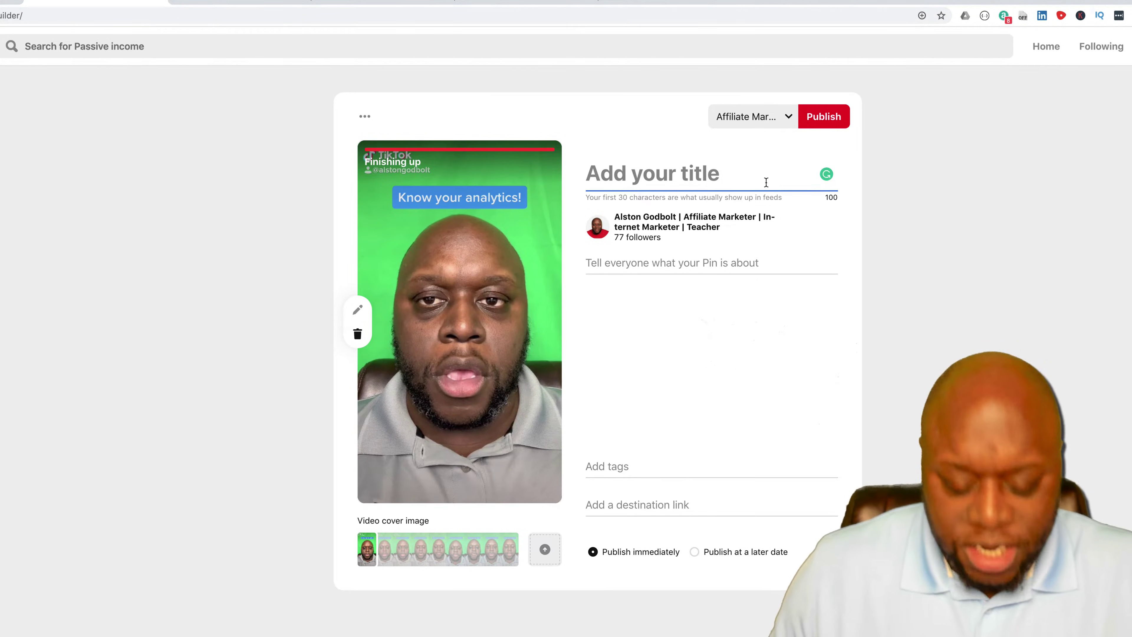
{"action": "type", "text": "Can Yo"}
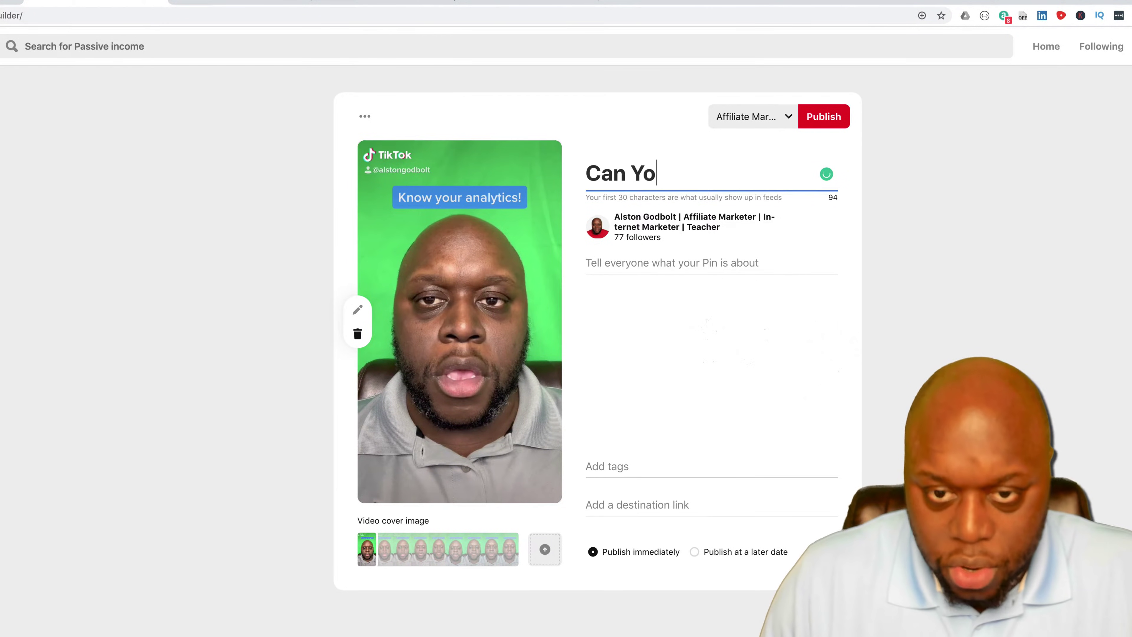
{"action": "type", "text": "u Order A "}
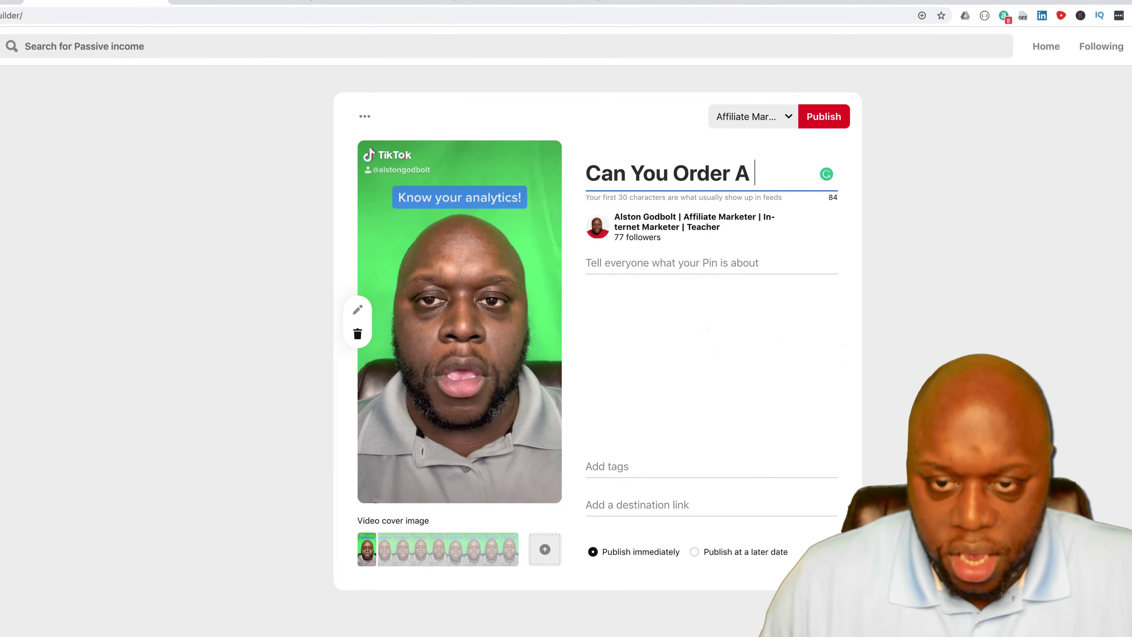
{"action": "type", "text": "Pizza?"}
- Describe the pin with the text "If you can order a pizza you can make money online"
{"action": "left_click", "coordinate": [761, 267]}
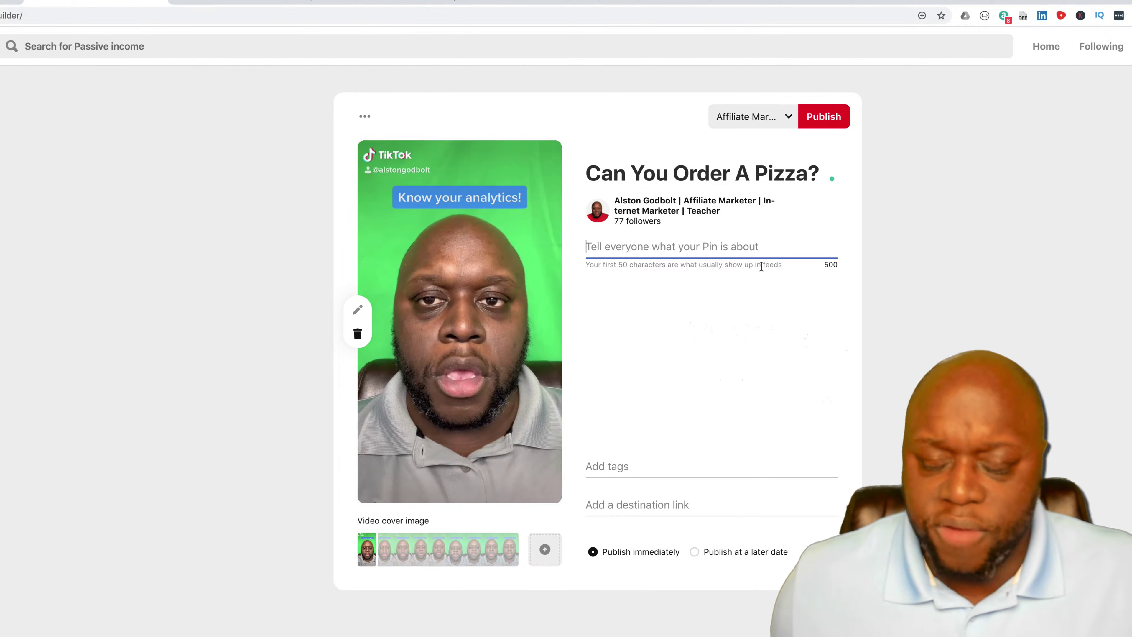
{"action": "type", "text": "If y"}
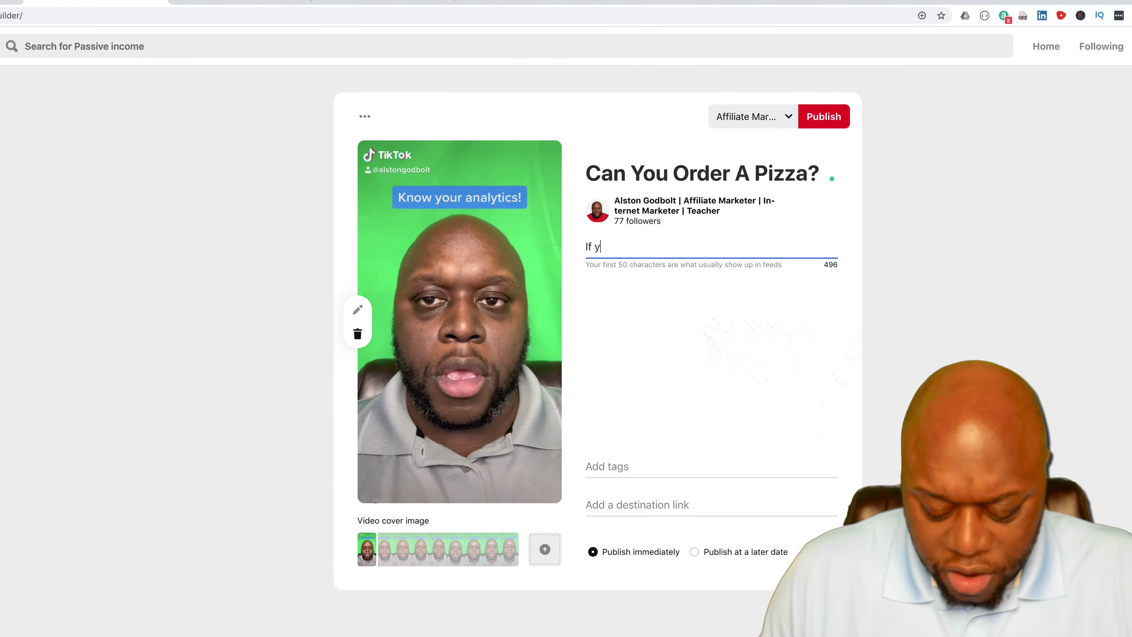
{"action": "type", "text": "ou can order a "}
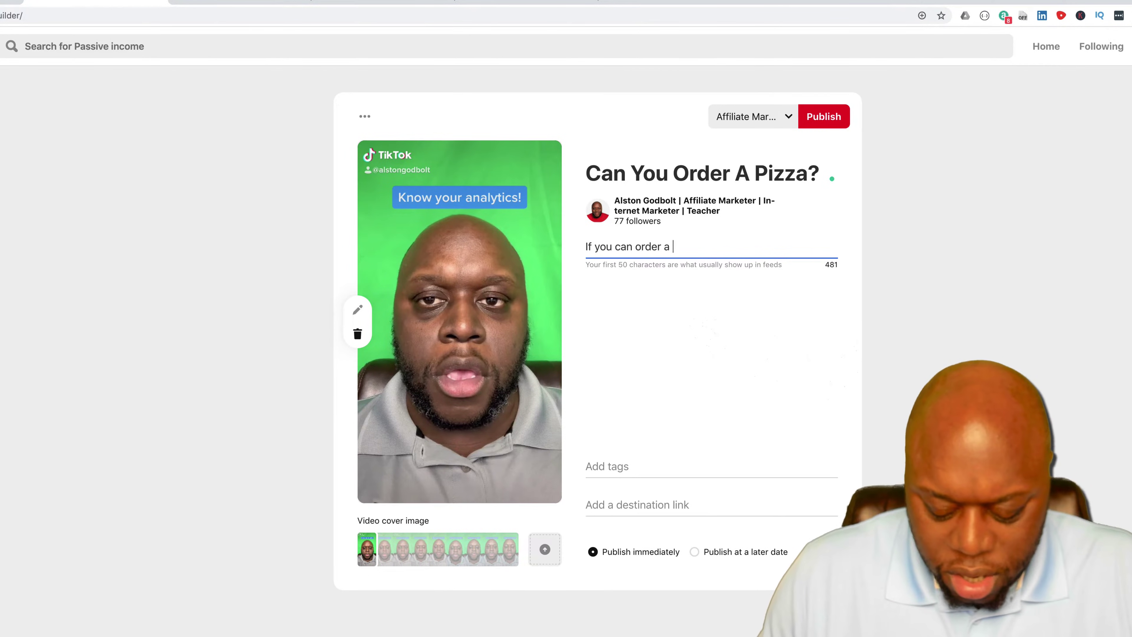
{"action": "type", "text": "pizza you can"}
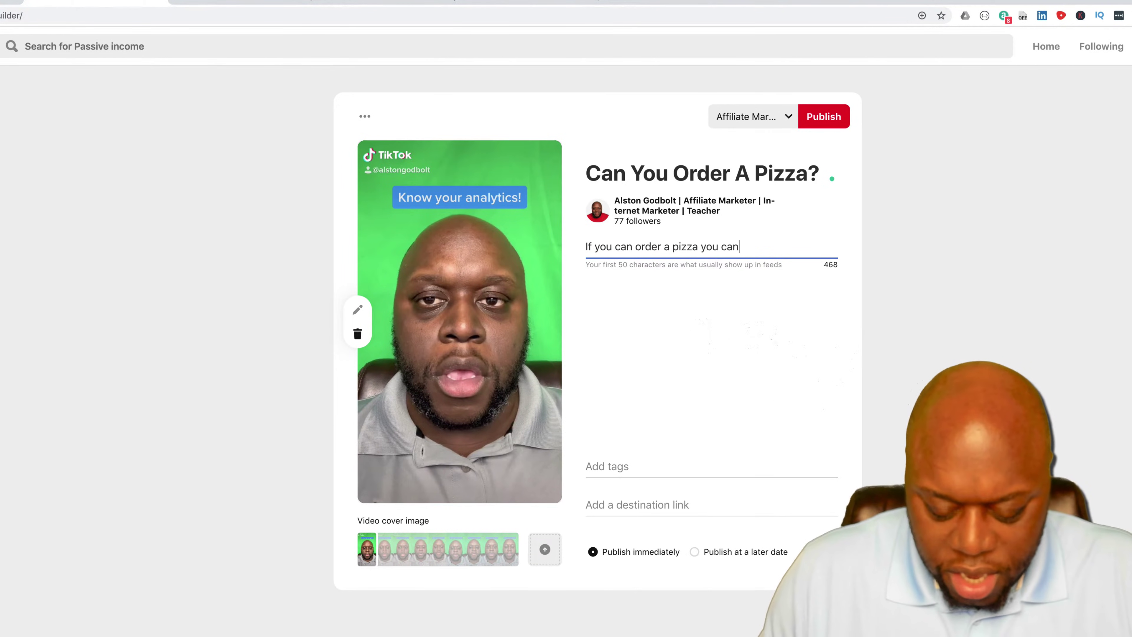
{"action": "type", "text": " make money online"}
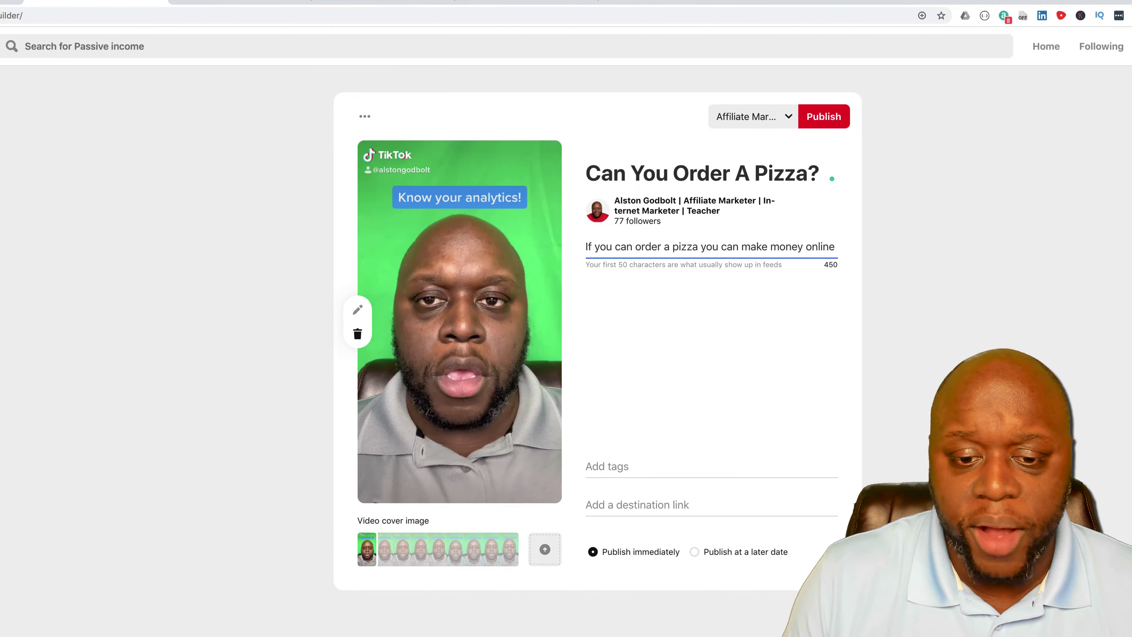
- Find the Affiliate Marketing tag by searching for "aff" and add it to the video pin
{"action": "left_click", "coordinate": [659, 466]}
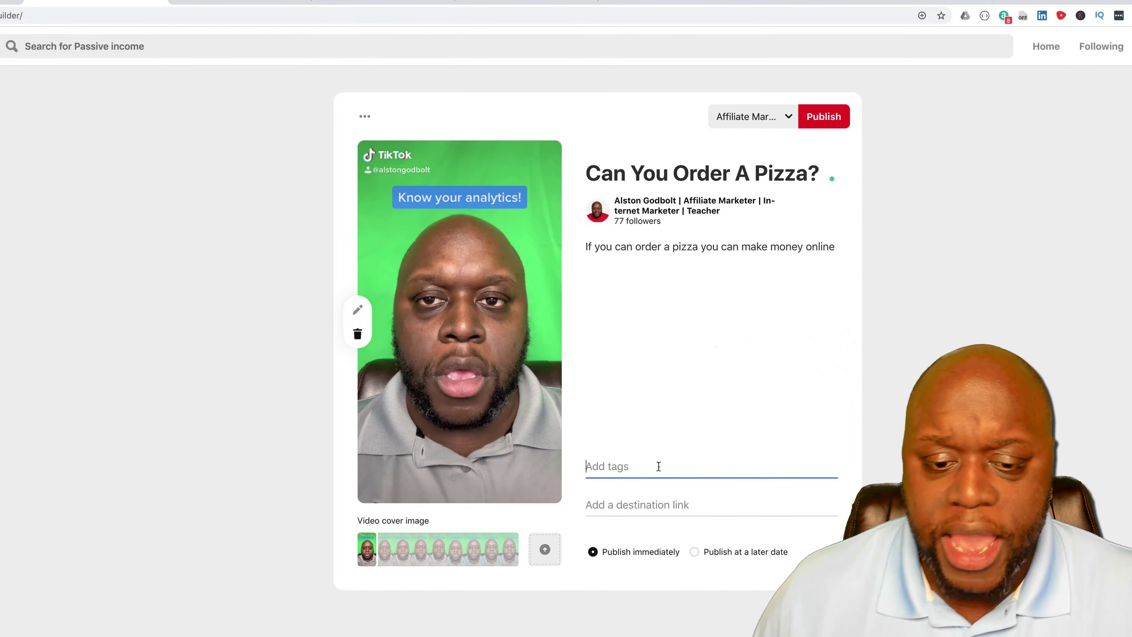
{"action": "type", "text": "afff"}
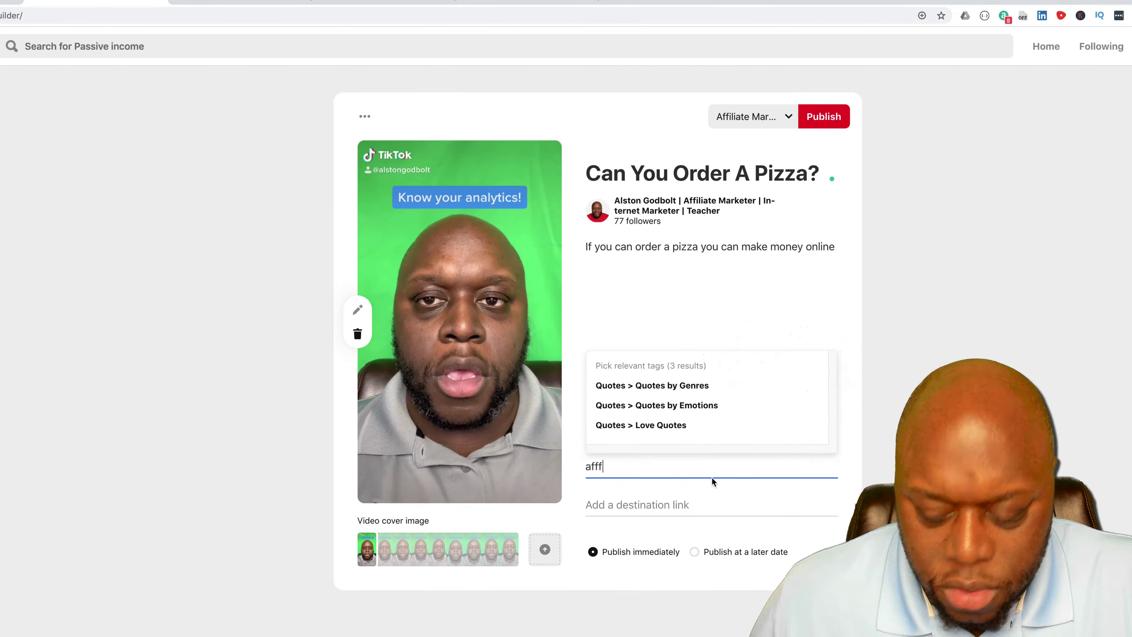
{"action": "key", "text": "BackSpace"}
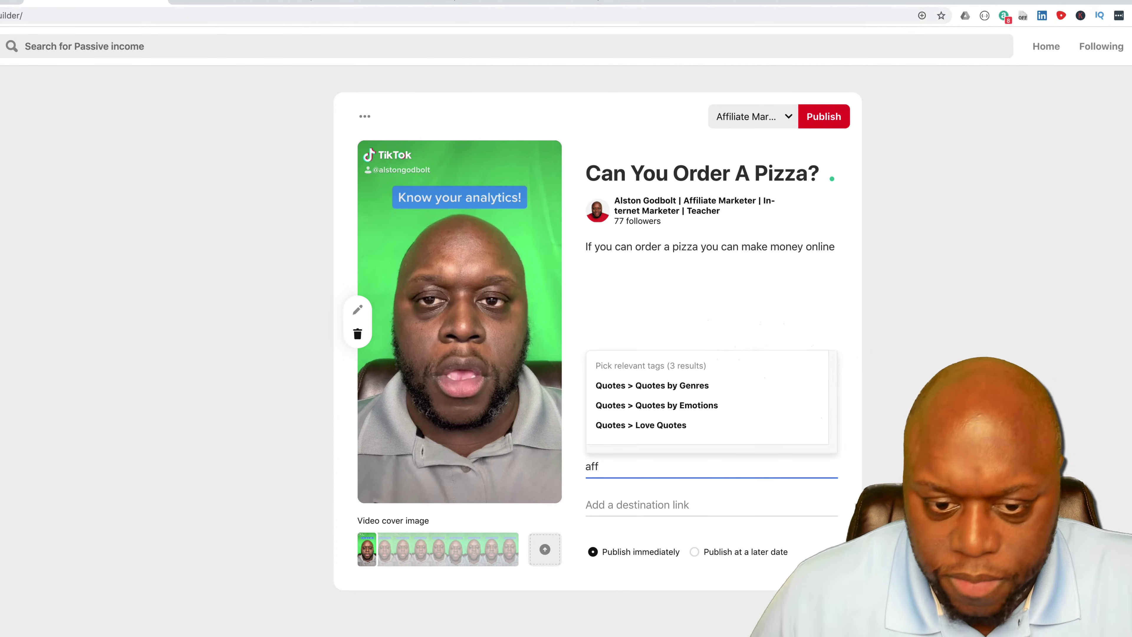
{"action": "left_click", "coordinate": [748, 376]}
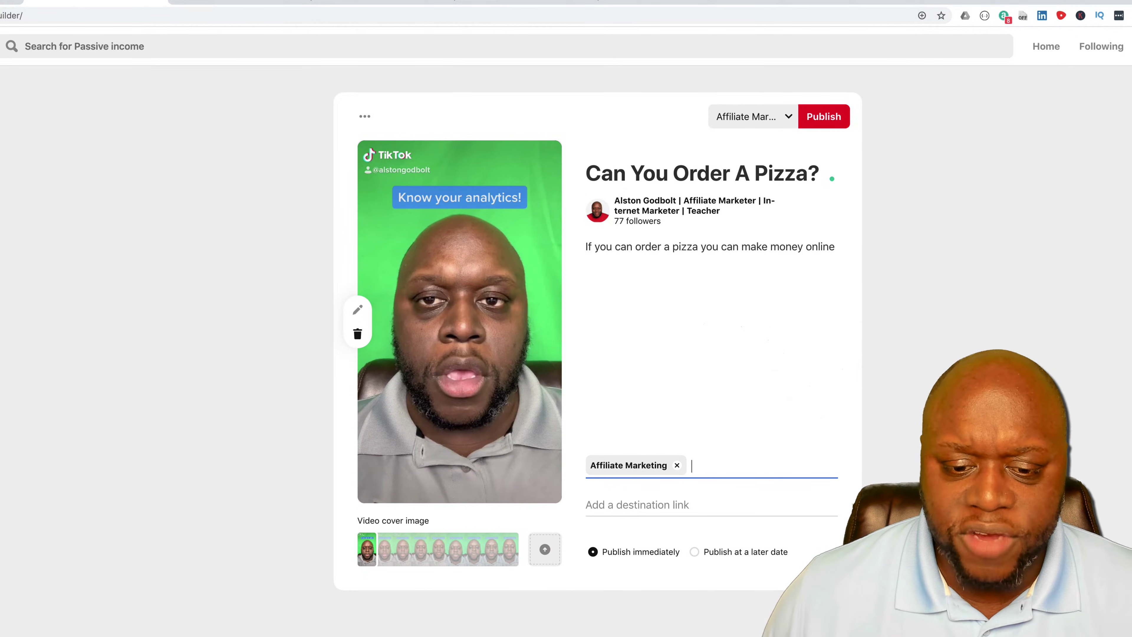
- Paste the product's ClickBank HopLink with tracking ID PINVID as the pin's destination link
{"action": "left_click", "coordinate": [674, 504]}
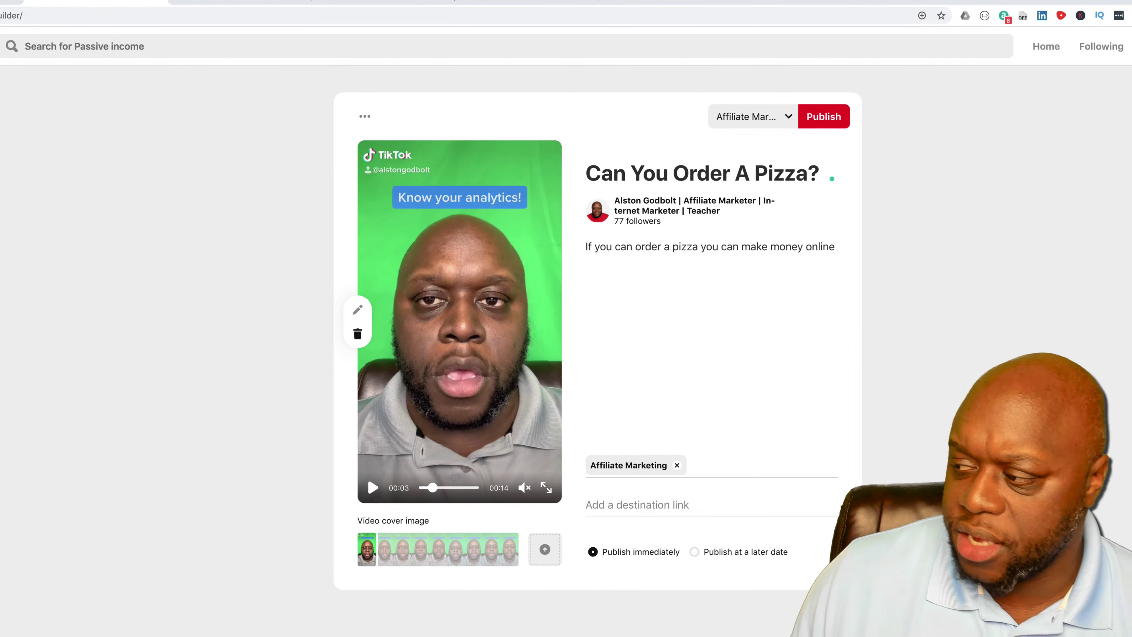
{"action": "left_click", "coordinate": [611, 509]}
{"action": "key", "text": "super+v"}
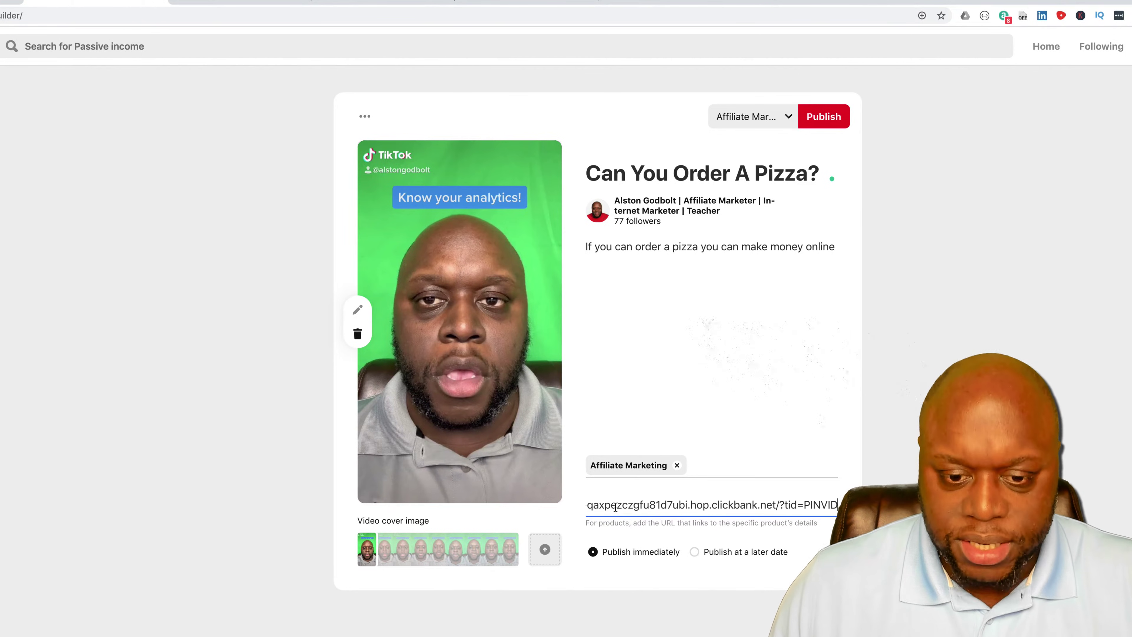
- Publish the video pin immediately to the Affiliate Marketing Videos board
{"action": "left_click", "coordinate": [790, 120]}
{"action": "scroll", "coordinate": [771, 268], "scroll_direction": "down", "scroll_amount": 5}
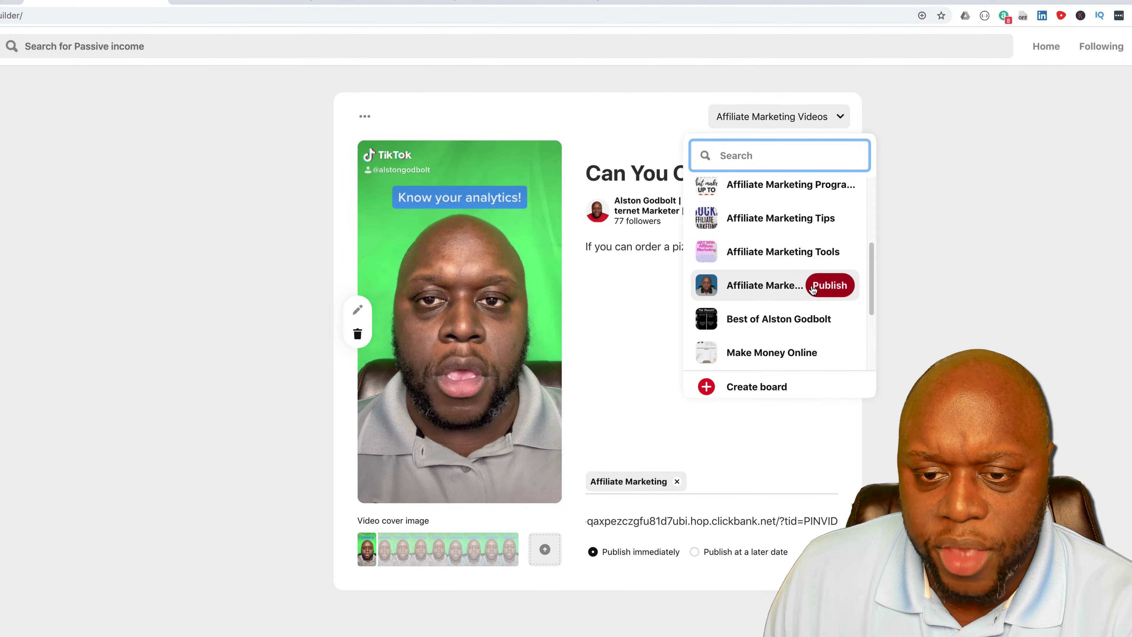
{"action": "left_click", "coordinate": [812, 286]}
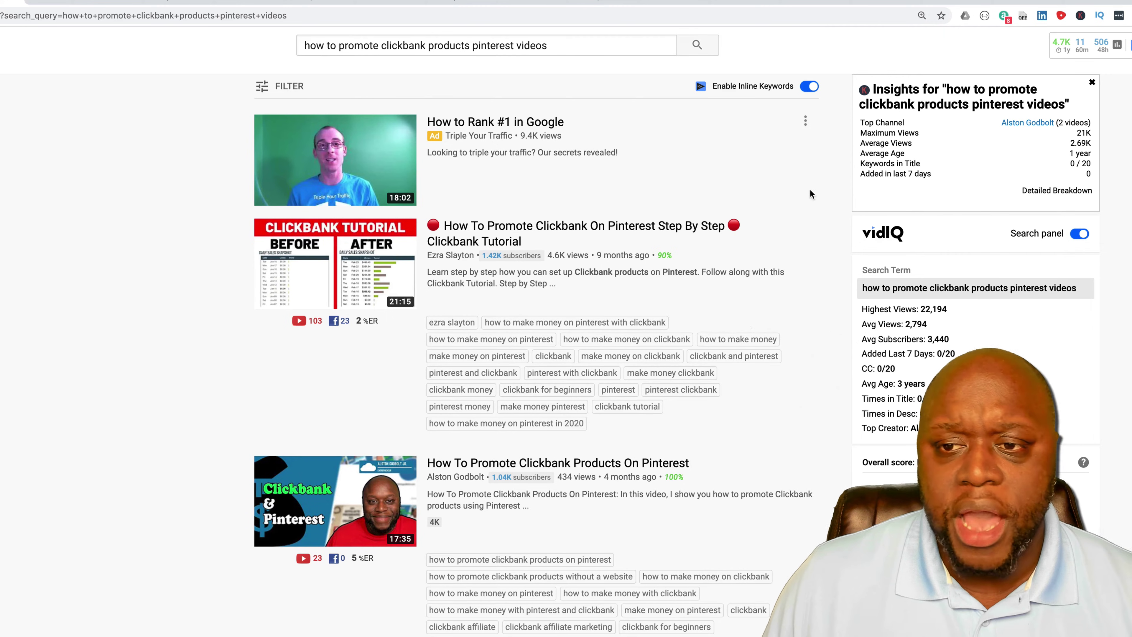
- Switch from the YouTube results to Pinterest, go to the boards on the own profile and open Affiliate Marketing Videos
{"action": "left_click", "coordinate": [353, 18]}
{"action": "key", "text": "BackSpace"}
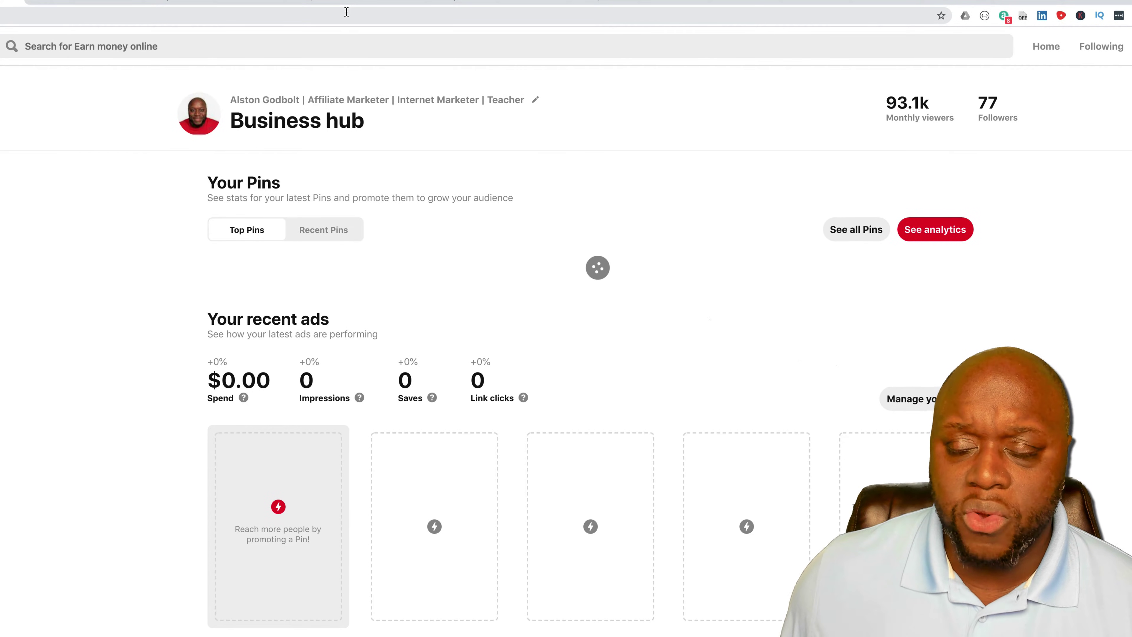
{"action": "left_click", "coordinate": [375, 46]}
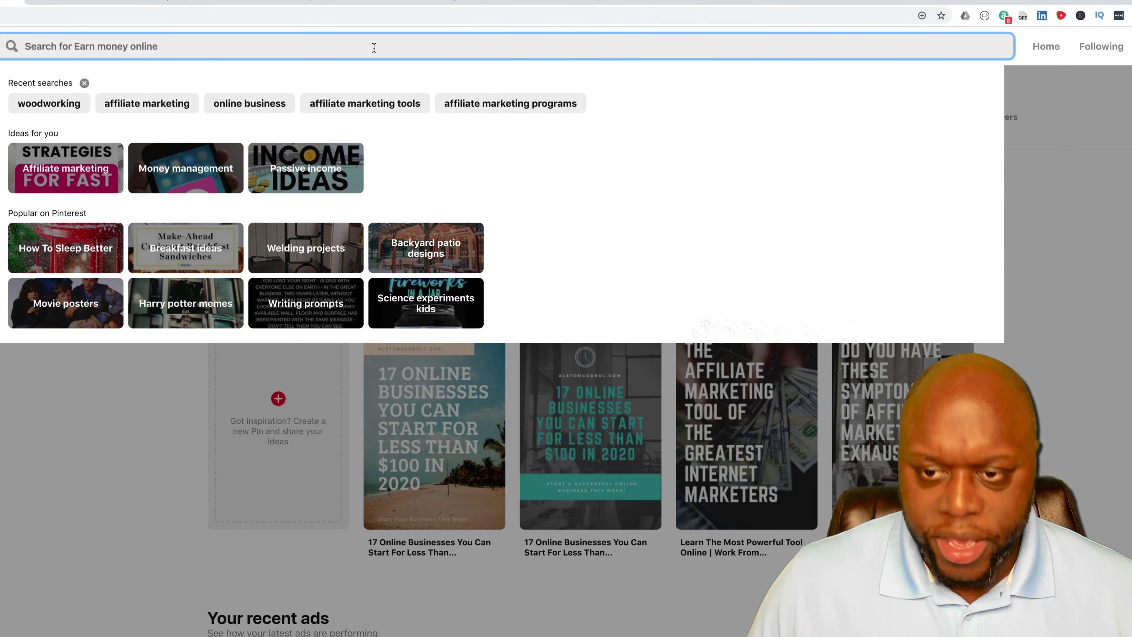
{"action": "left_click", "coordinate": [1061, 162]}
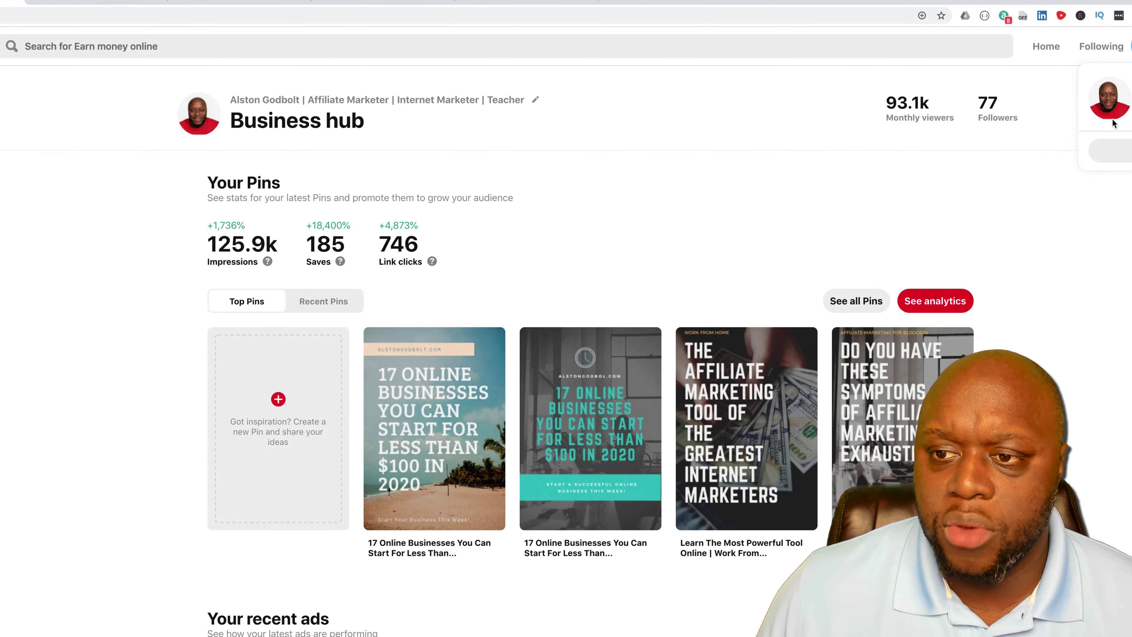
{"action": "left_click", "coordinate": [1111, 107]}
{"action": "left_click", "coordinate": [623, 411]}
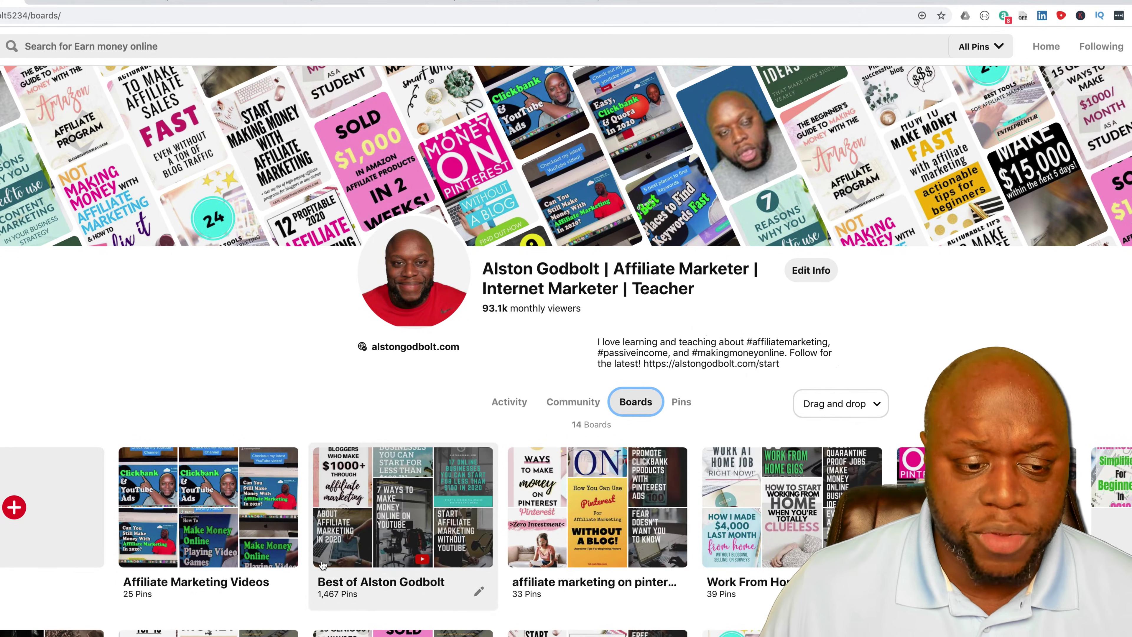
{"action": "left_click", "coordinate": [222, 518]}
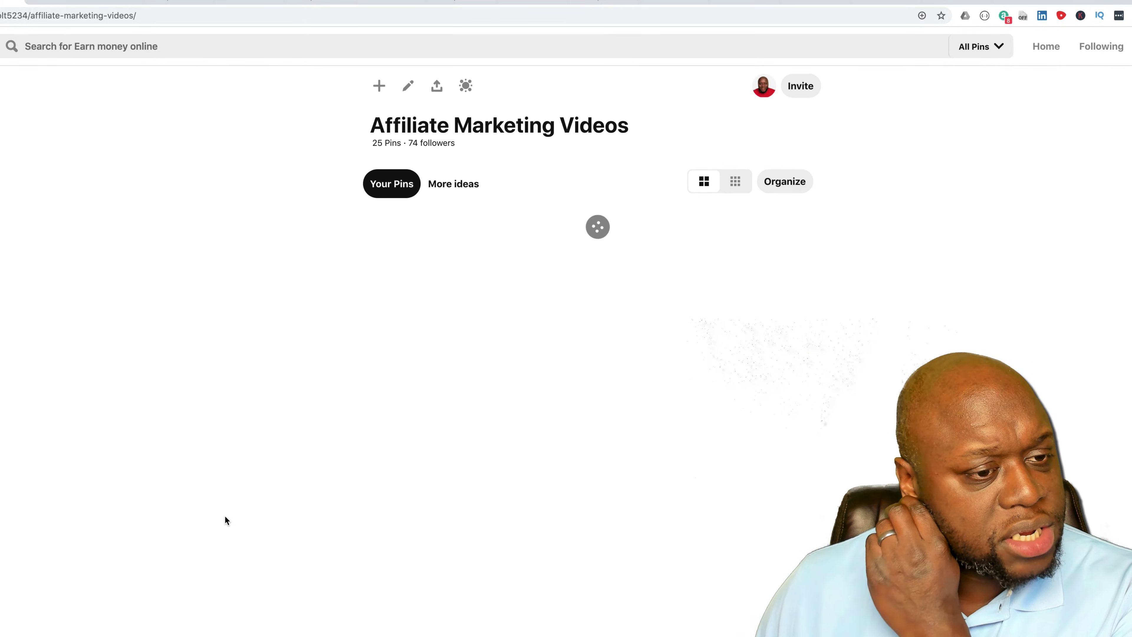